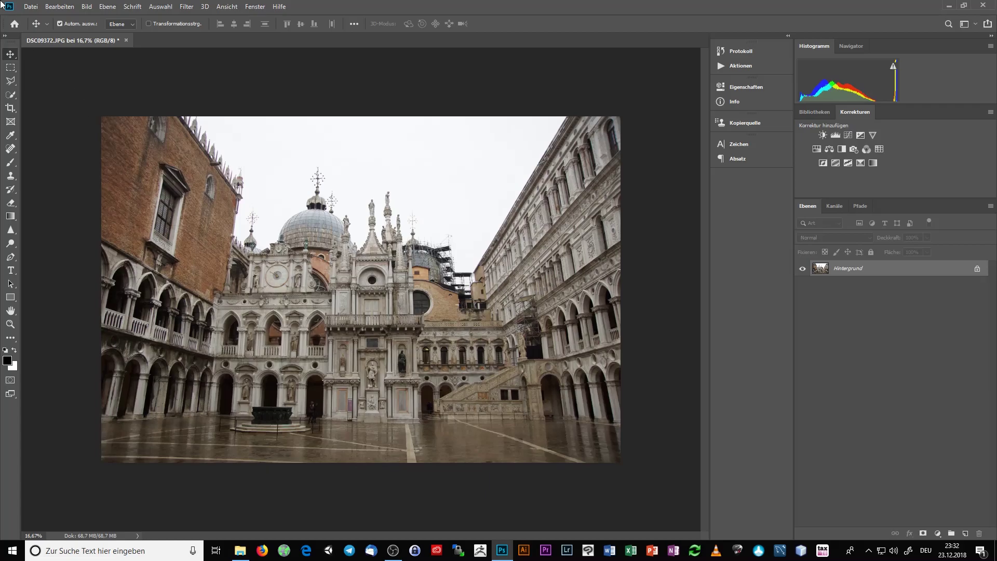
- Place DSC09192.JPG as an embedded layer over the courtyard and shift it right of centre
click(30, 7)
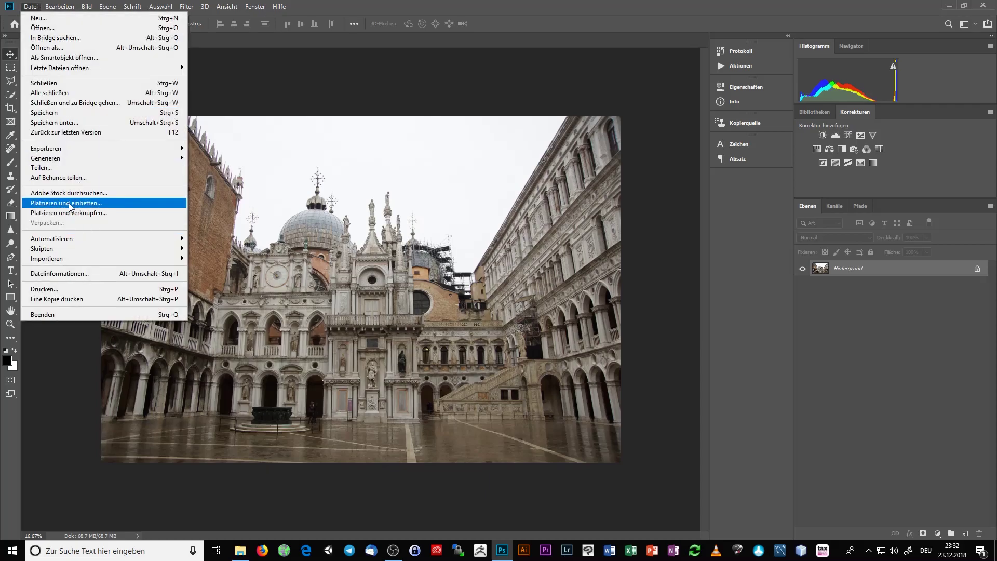
click(72, 203)
click(184, 95)
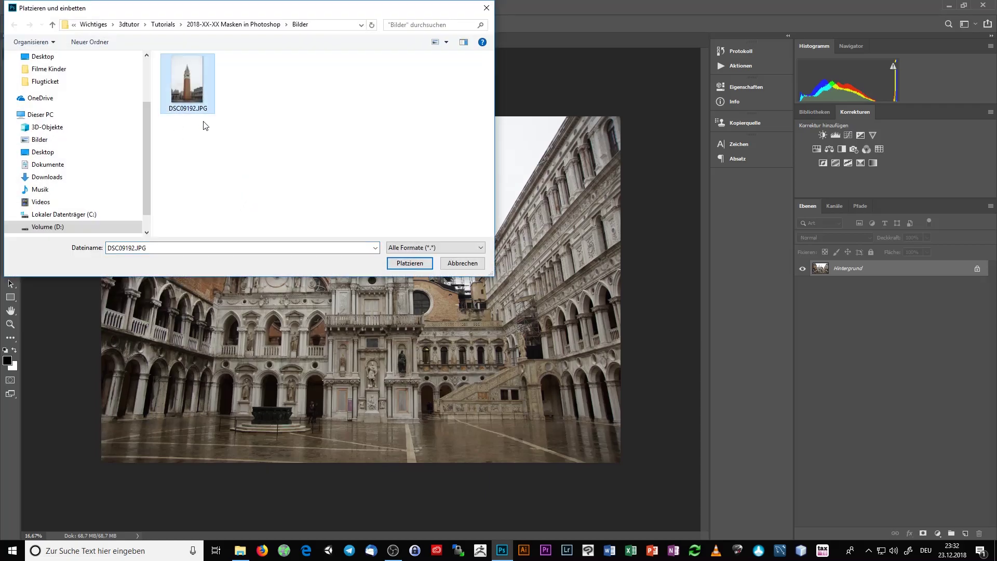
click(410, 262)
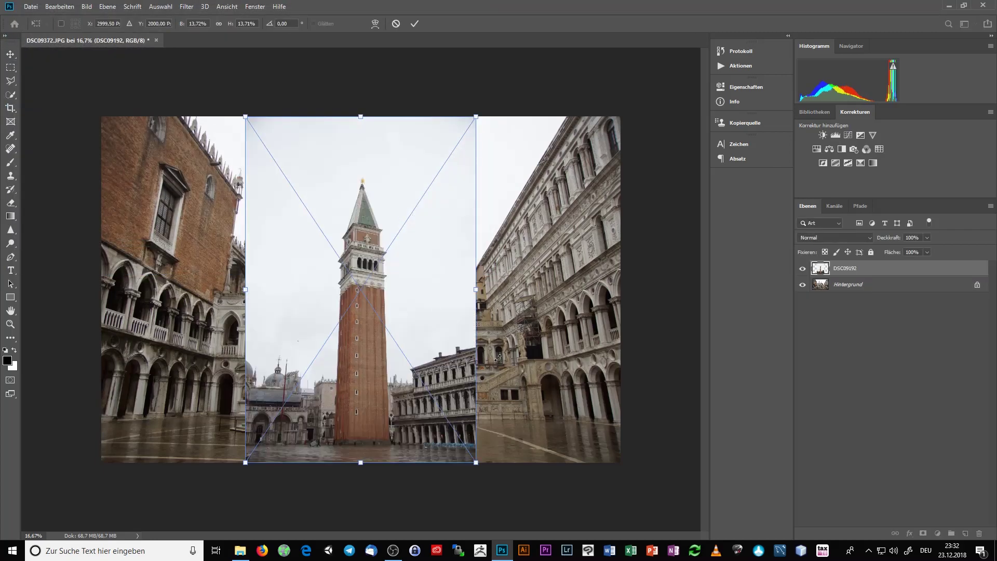
key(Return)
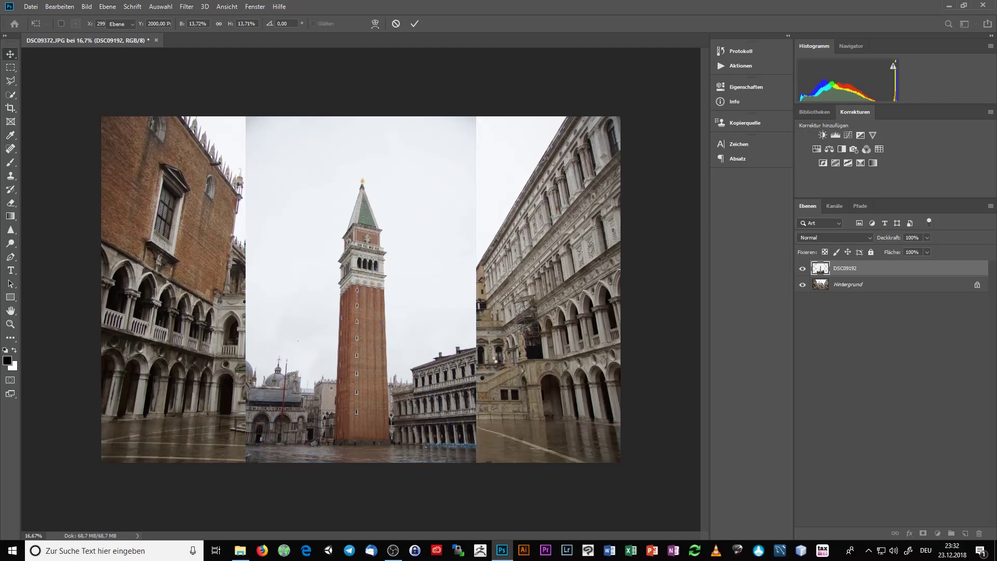
mouse_move(366, 258)
mouse_down()
mouse_move(439, 237)
mouse_move(493, 246)
mouse_up()
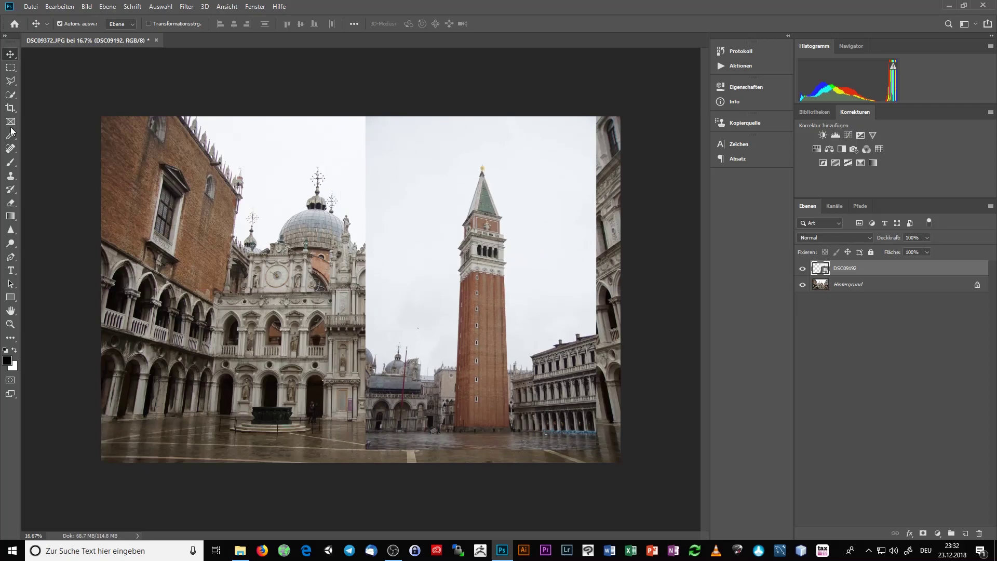
- Quick-select the Campanile and invert the selection; deleting is blocked on the smart object
click(11, 95)
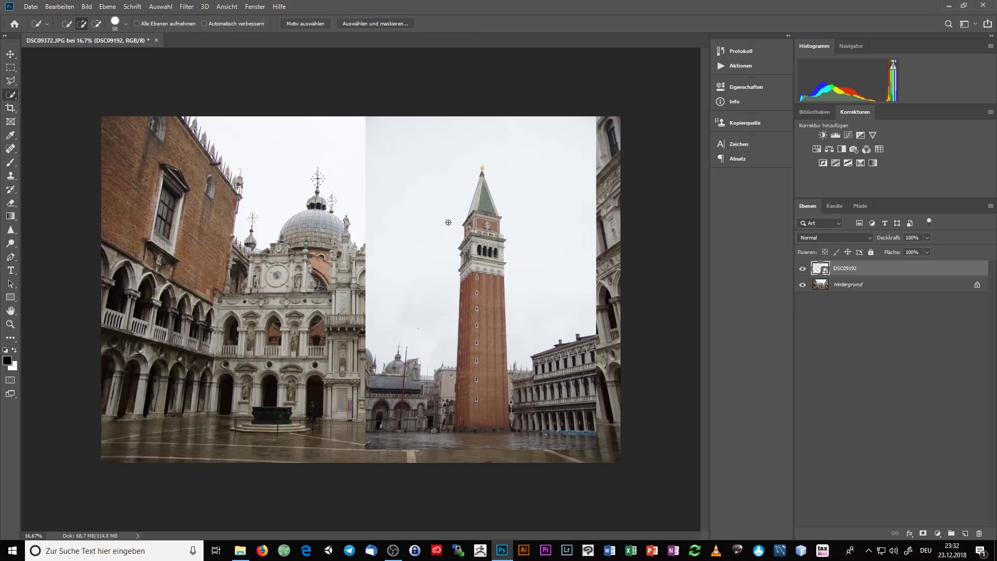
drag(483, 203, 480, 189)
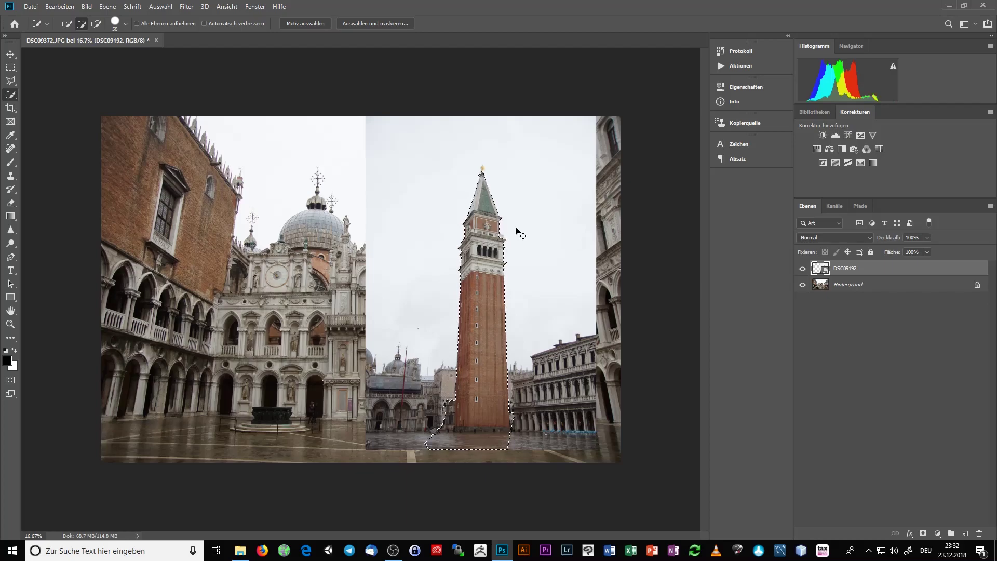
key(ctrl+shift+i)
key(Delete)
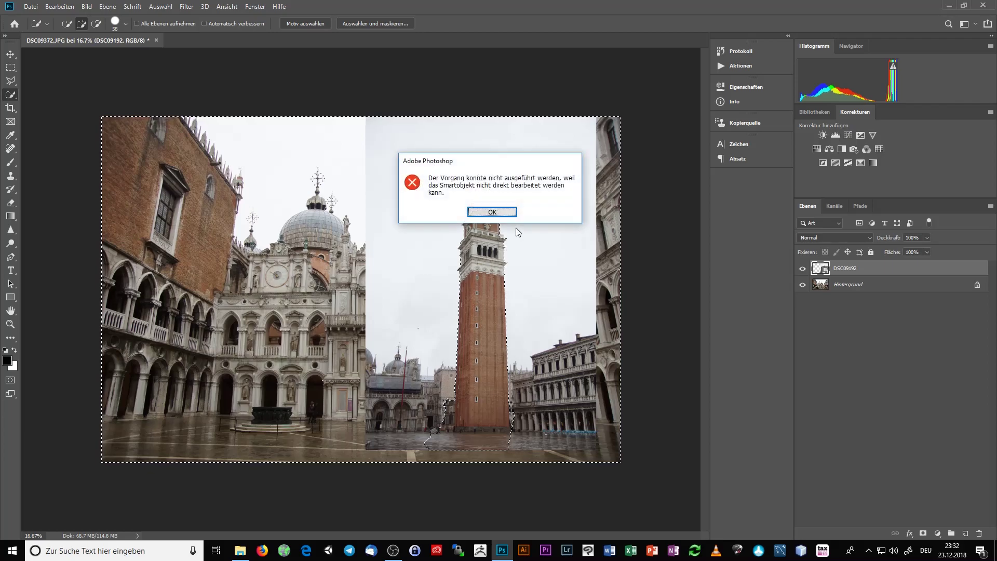
click(502, 216)
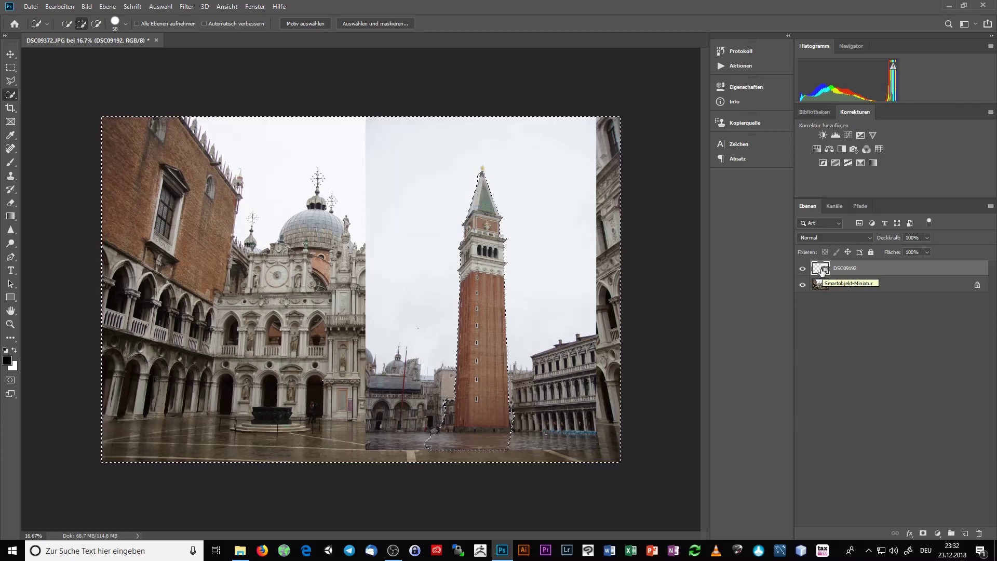
- Rasterize the tower smart object, delete everything around the tower, and deselect
click(107, 6)
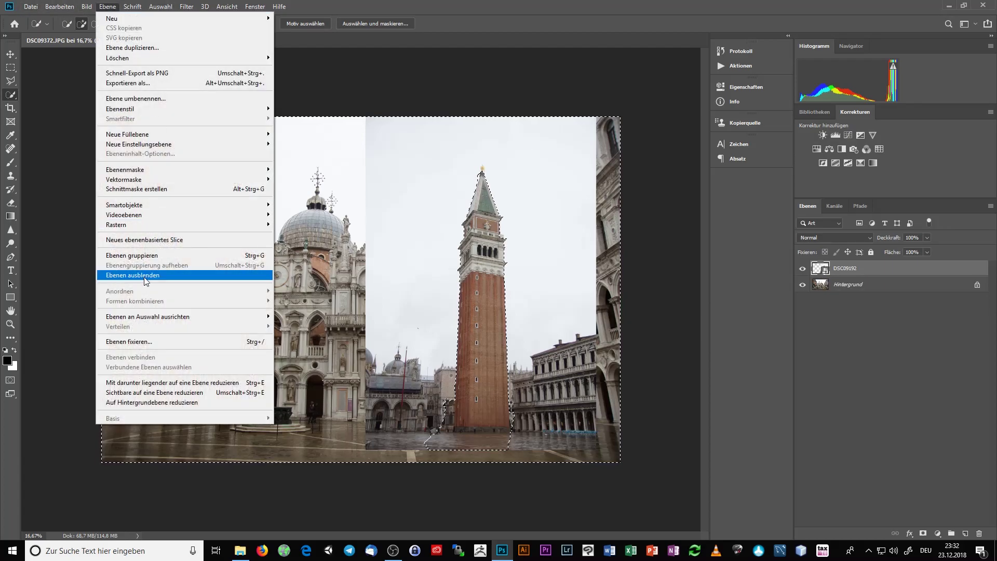
mouse_move(184, 225)
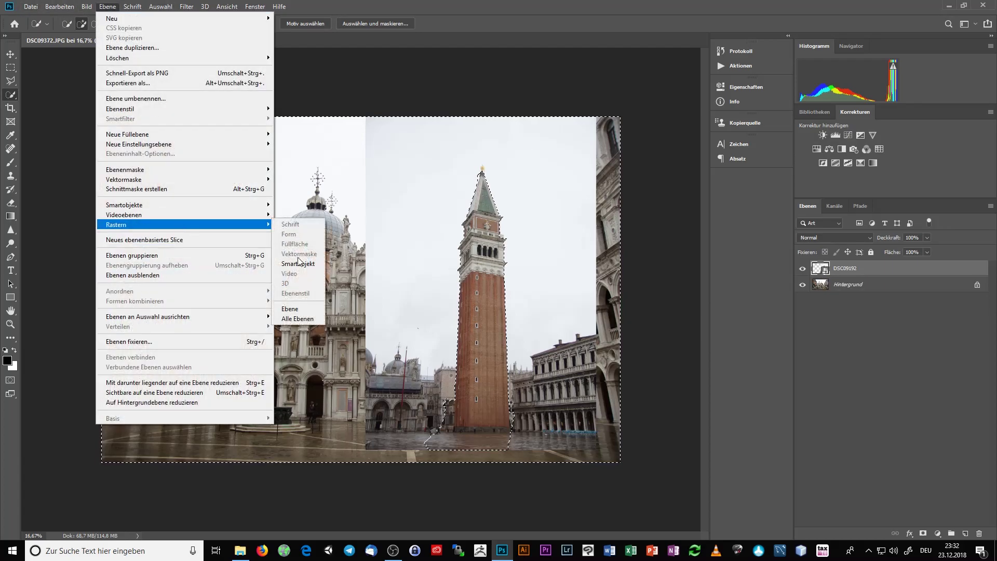
click(298, 264)
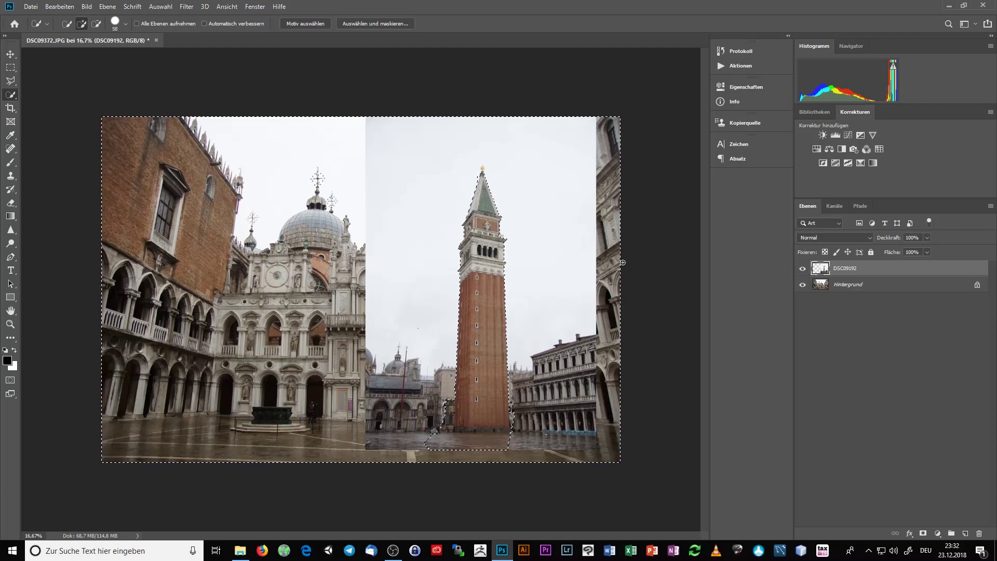
key(Delete)
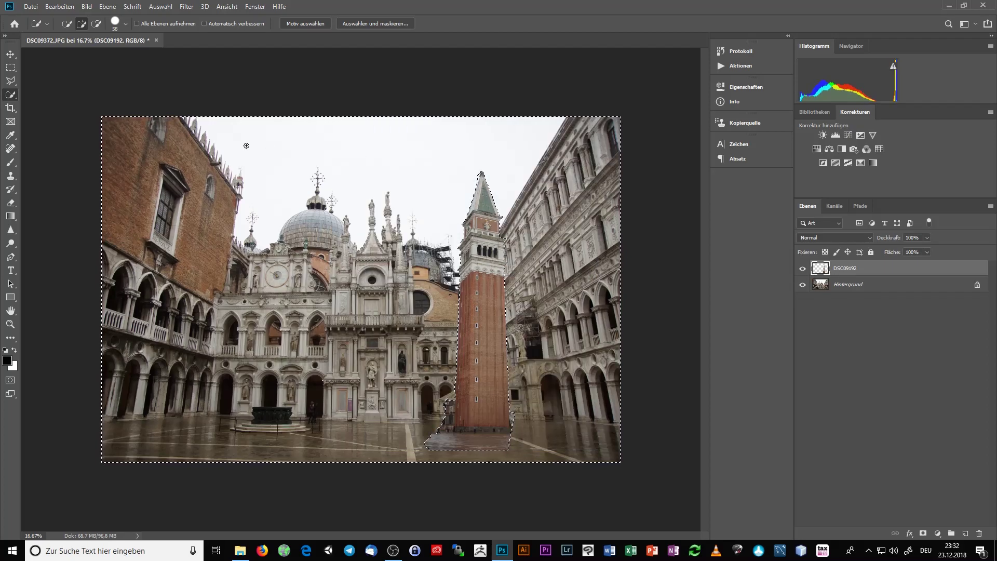
key(ctrl+d)
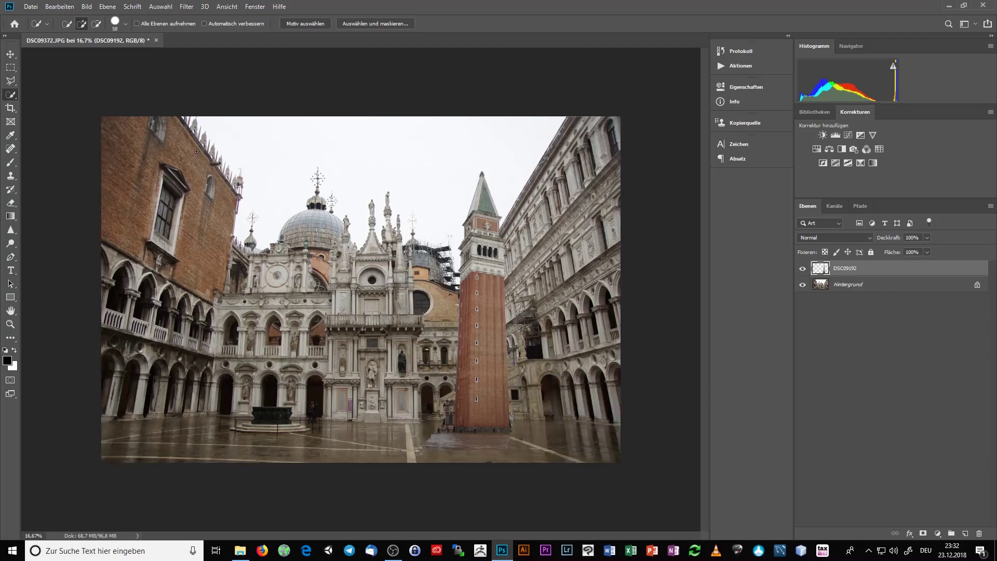
- Raise the tower layer and erase its lower portion so it rises behind the buildings
click(11, 54)
mouse_move(494, 365)
mouse_down()
mouse_move(493, 325)
mouse_move(478, 316)
mouse_move(489, 311)
mouse_up()
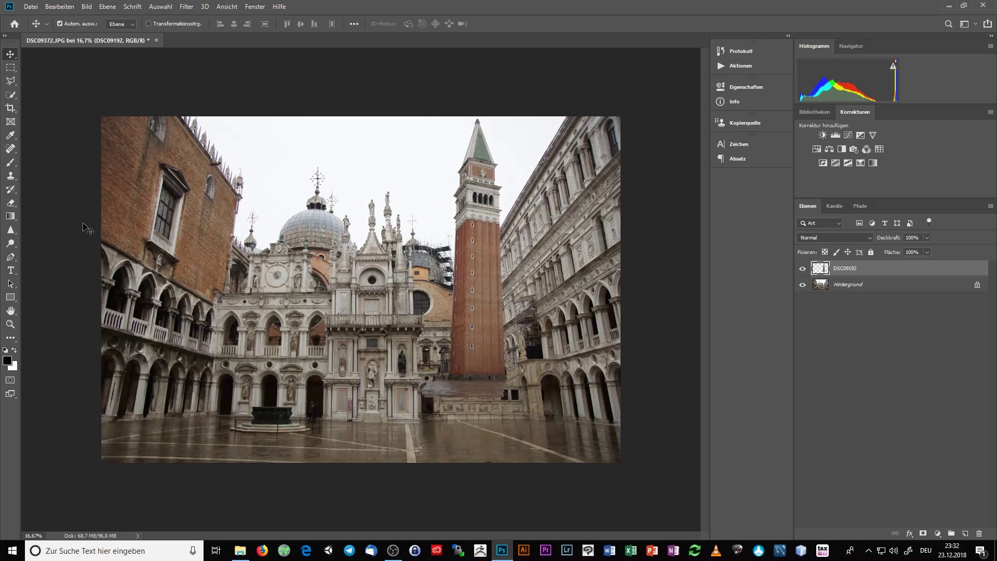
click(11, 202)
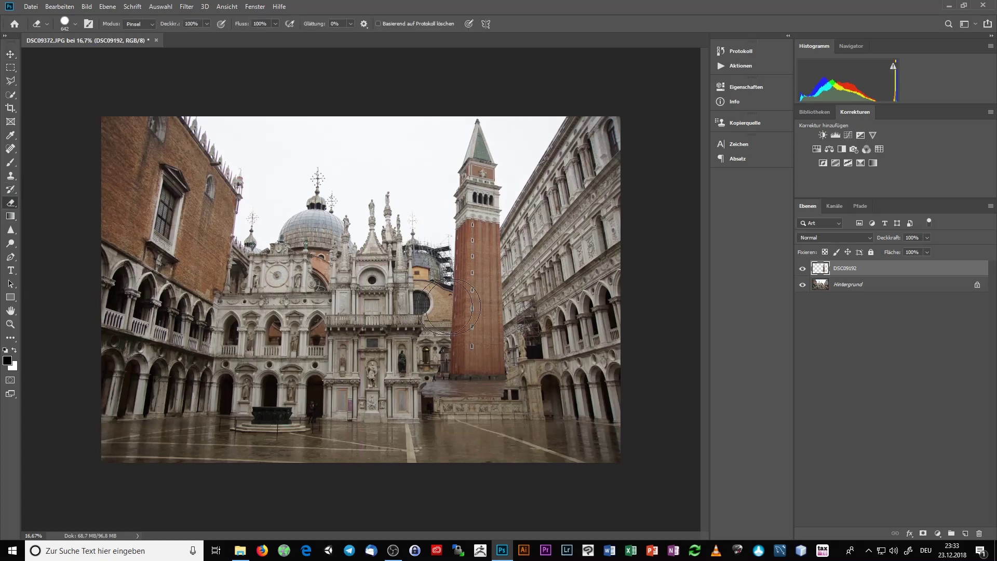
mouse_move(471, 348)
mouse_down()
mouse_move(515, 267)
mouse_move(540, 376)
mouse_up()
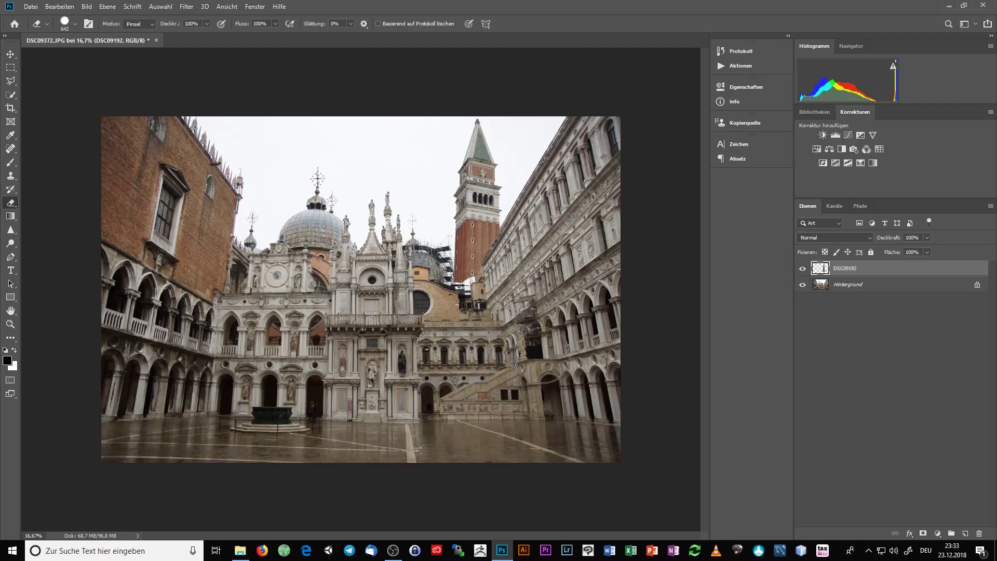
- Rotate the tower to about -2.4° and position it above the right-hand palace roofs
click(10, 54)
key(ctrl+t)
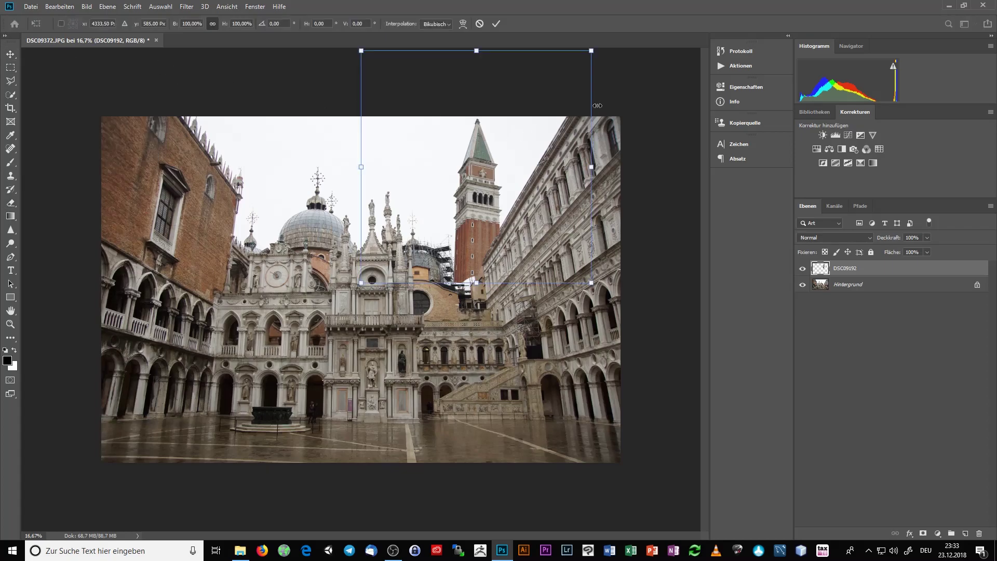
drag(605, 105, 624, 81)
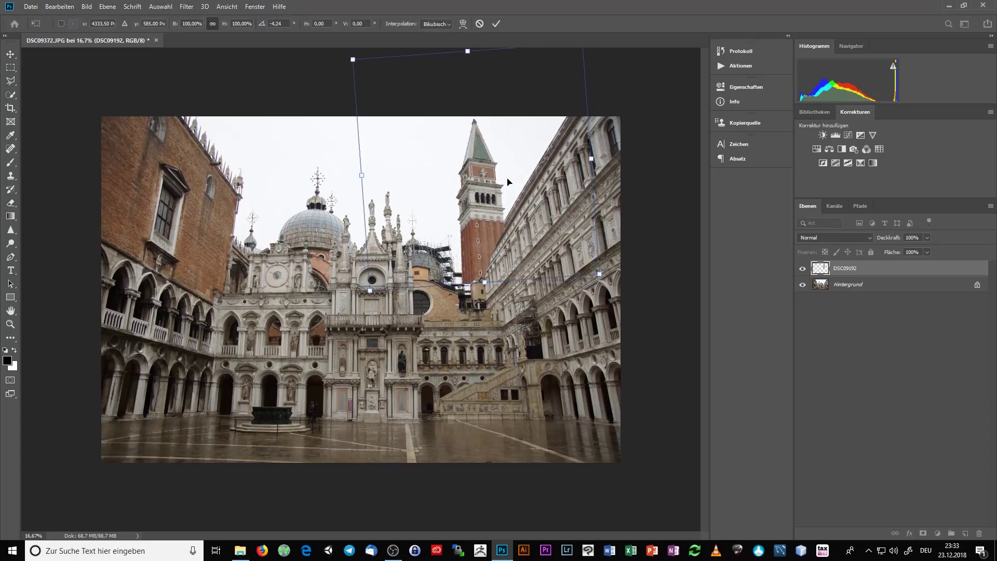
drag(492, 188, 482, 186)
drag(602, 148, 603, 158)
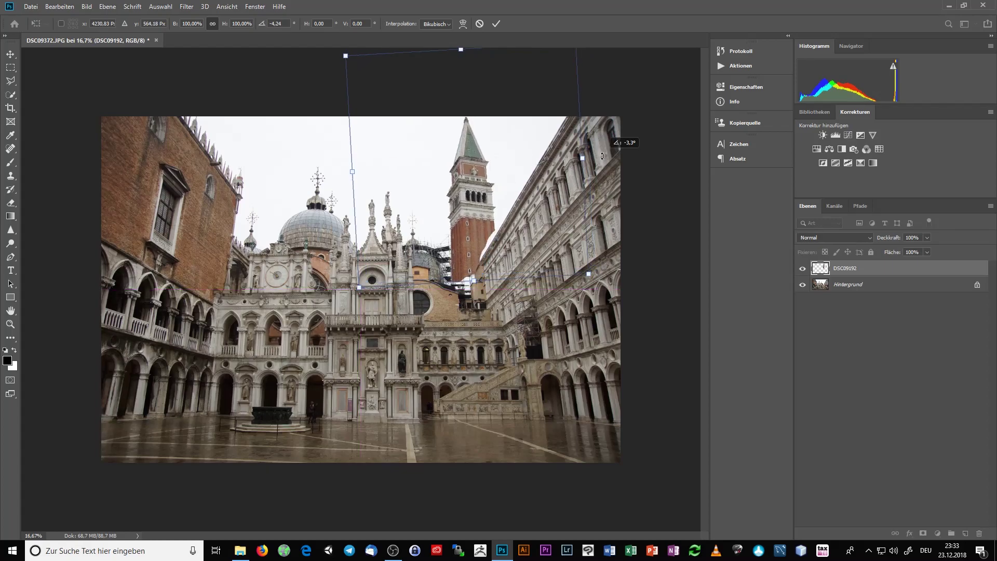
drag(483, 196, 487, 199)
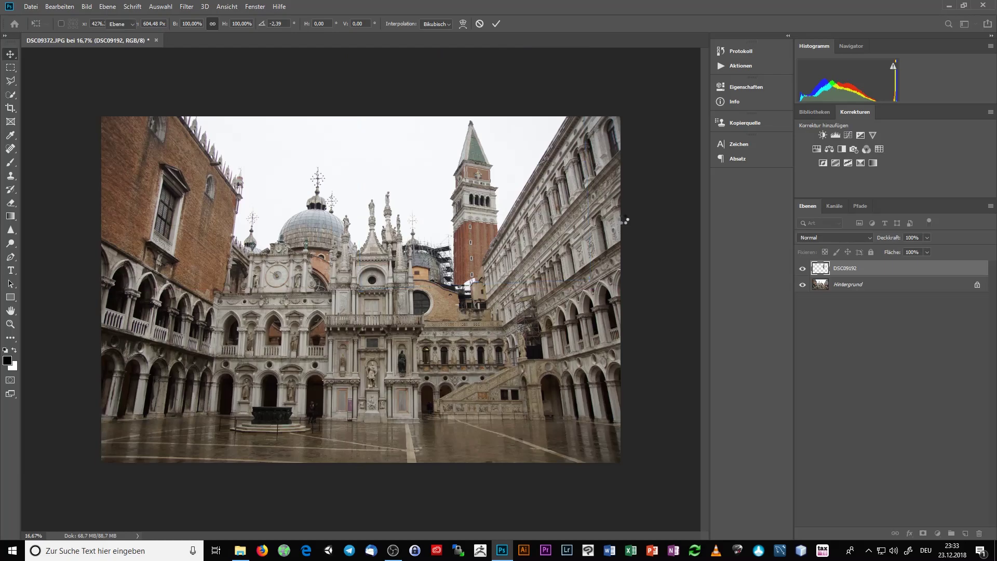
key(Return)
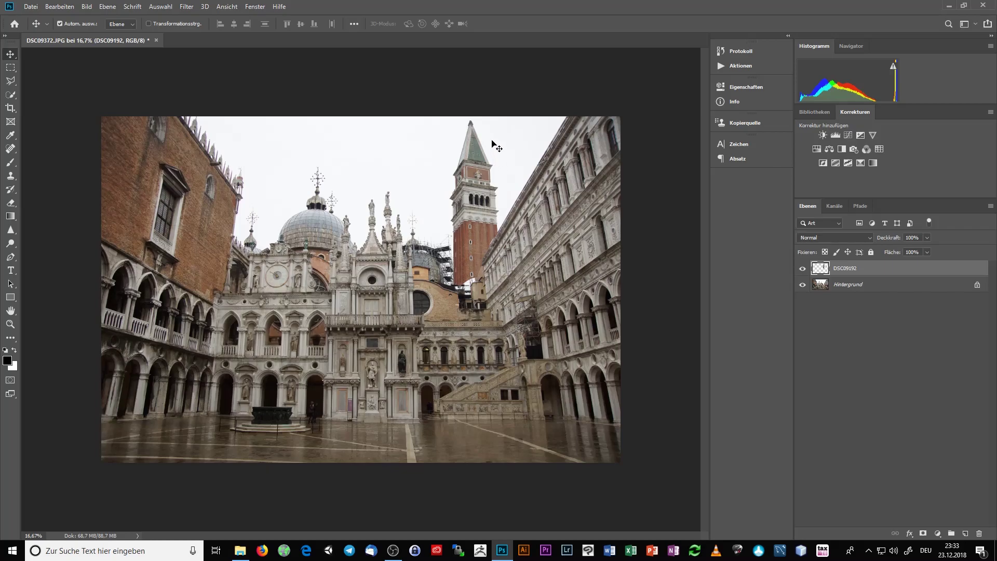
drag(474, 143, 481, 190)
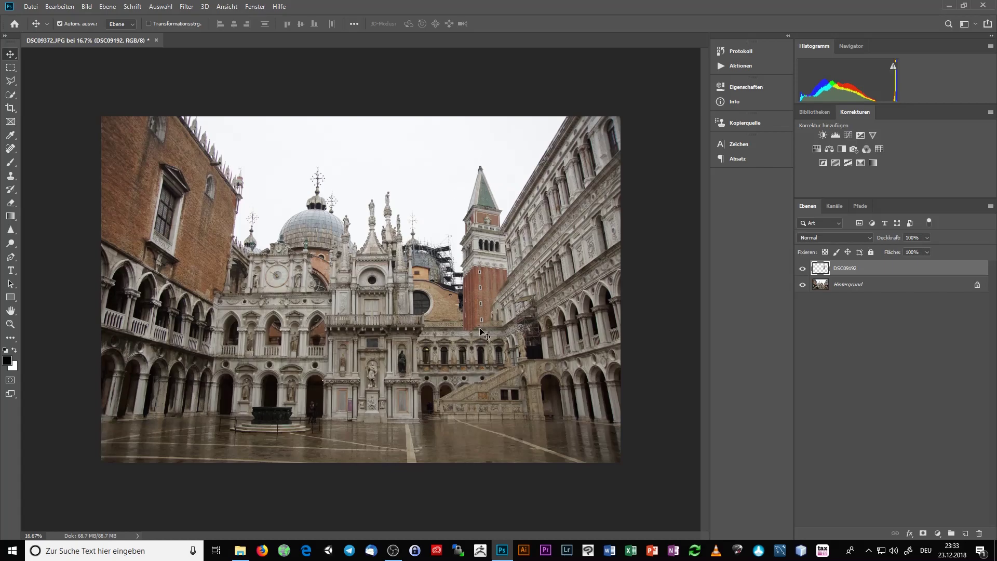
drag(480, 286, 474, 236)
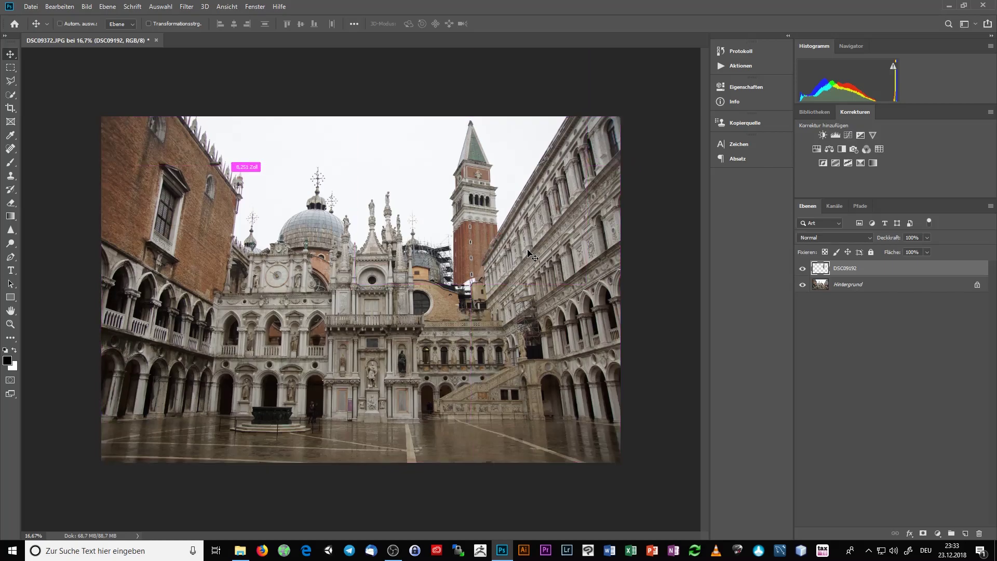
- Undo the deletion to restore the full tower photo, deselect, and add a white layer mask
drag(504, 186, 509, 238)
key(ctrl+z)
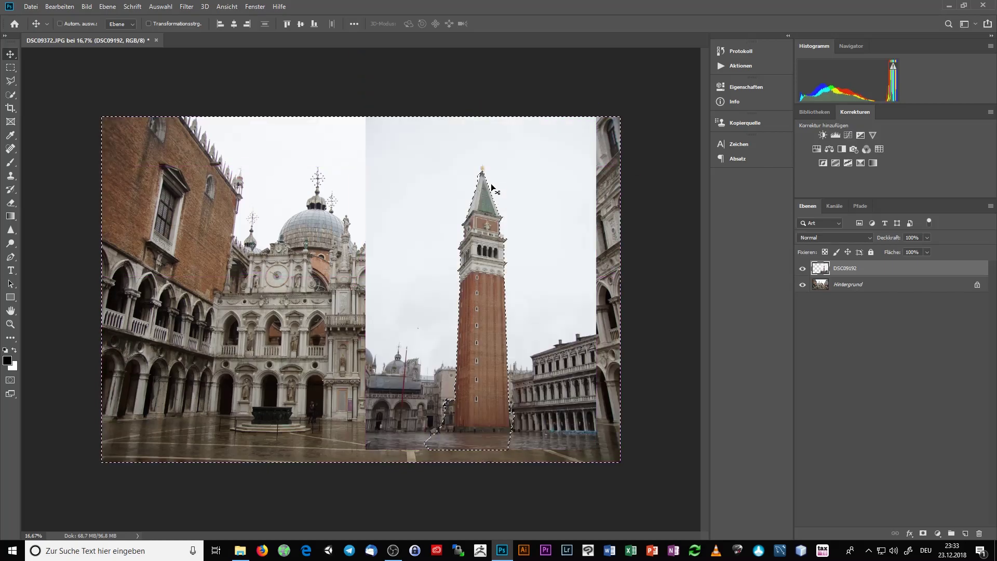
key(ctrl+d)
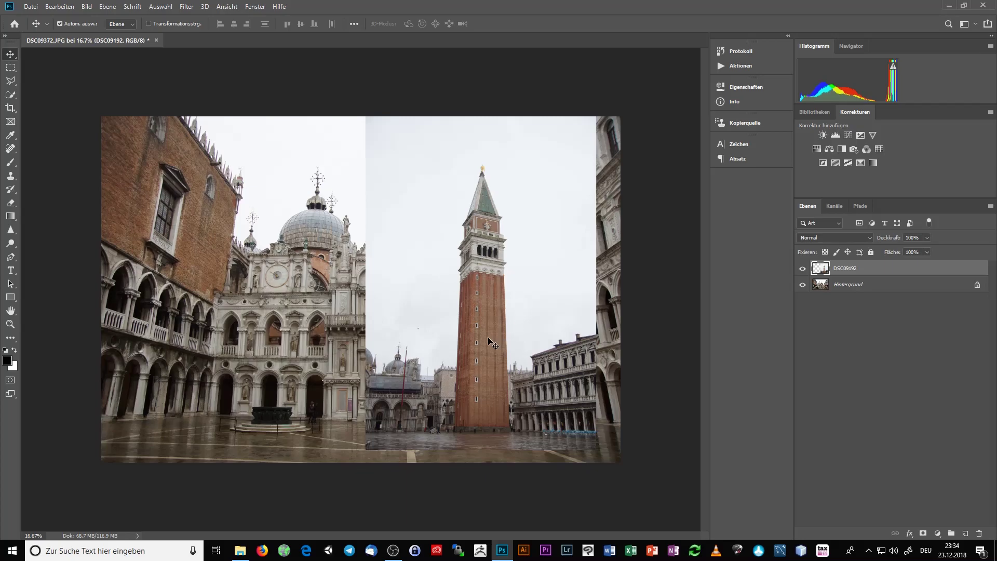
click(923, 534)
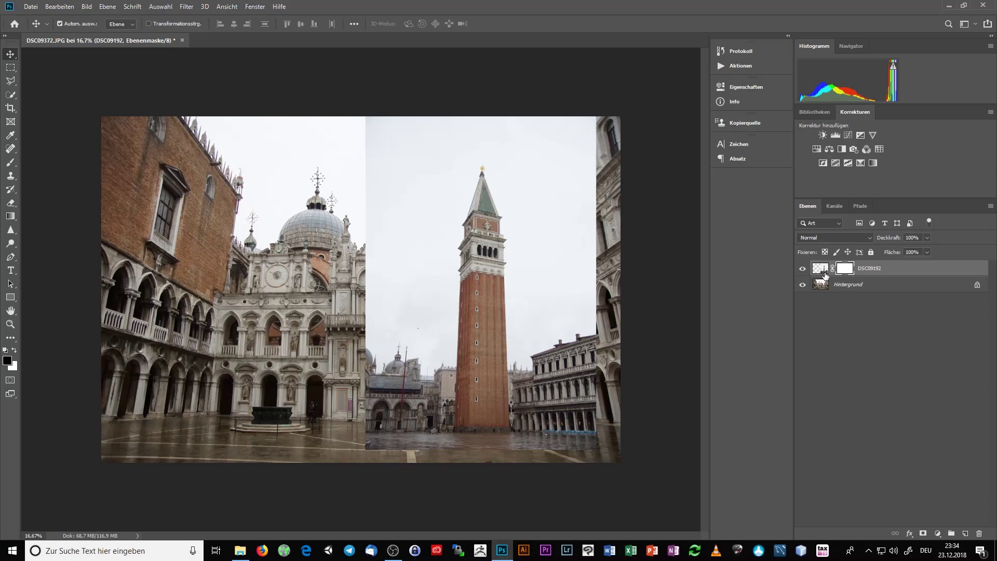
- Select the tower layer's mask and display the white mask alone on the canvas
click(826, 274)
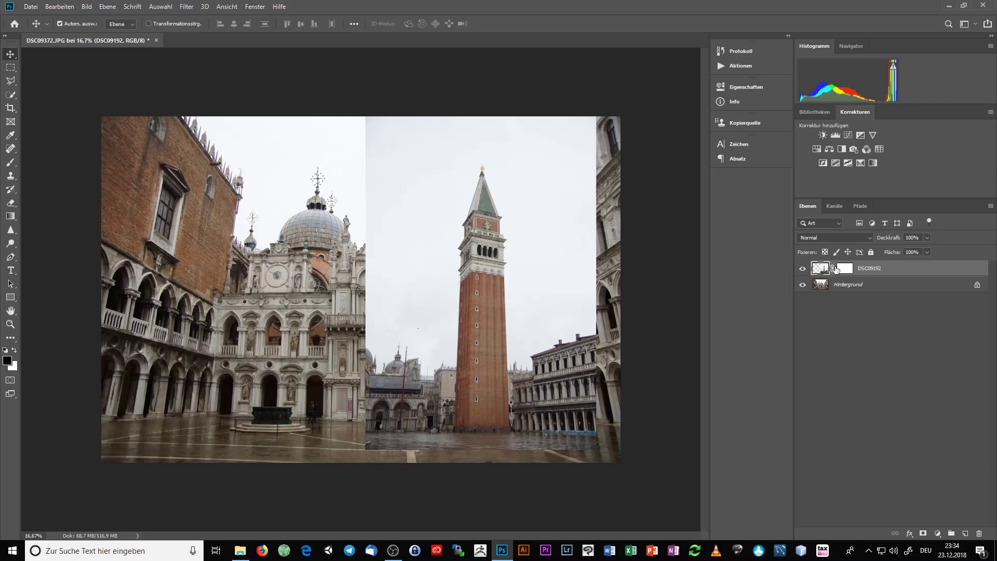
click(850, 271)
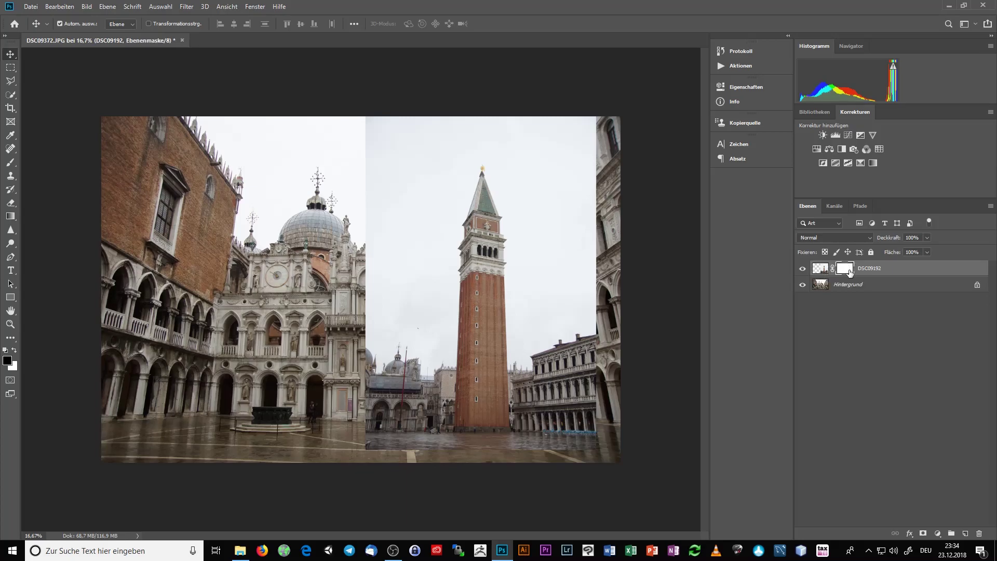
alt+click(849, 271)
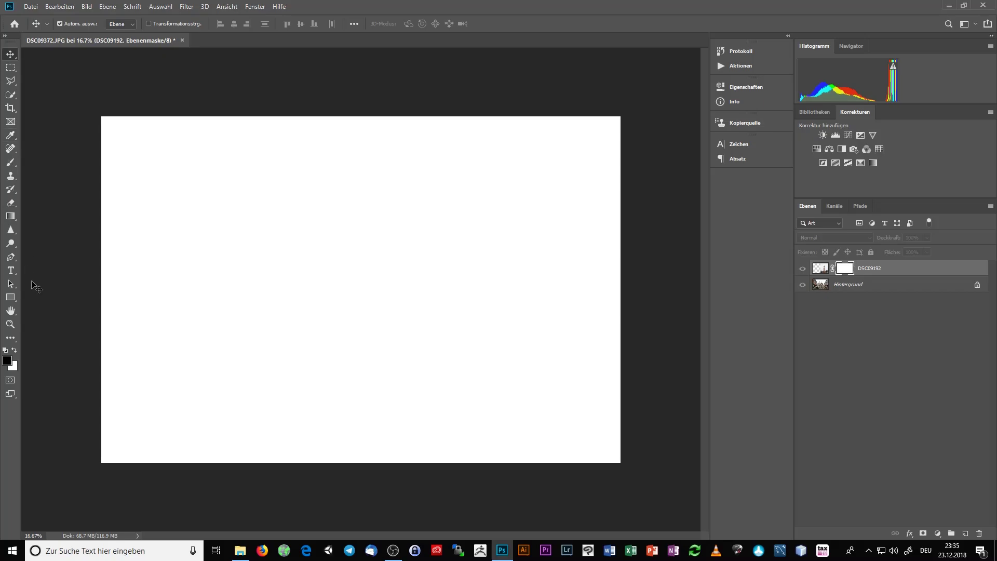
- Brush onto the mask to hide a soft area in the centre-right and extend it up-left
click(10, 162)
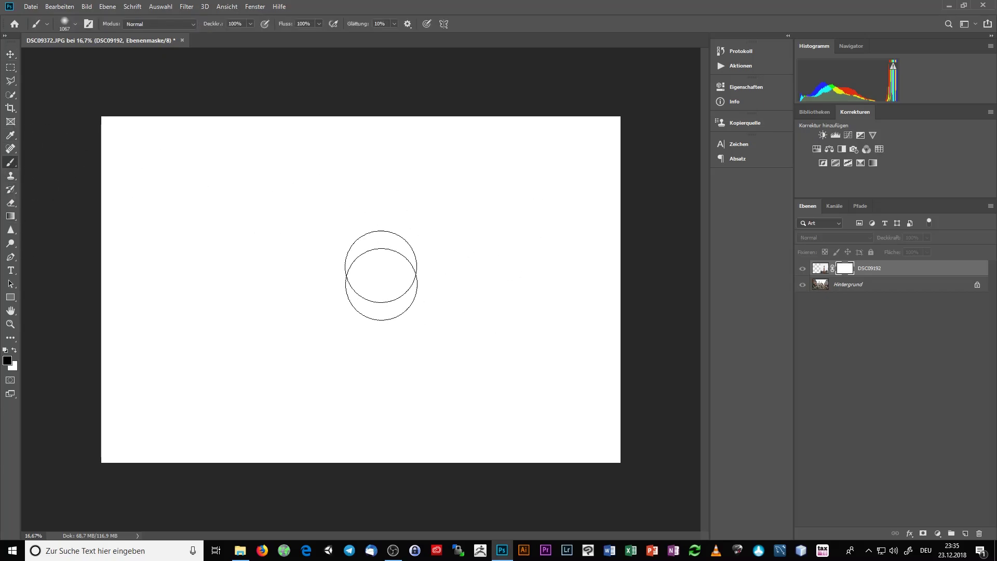
drag(458, 312, 468, 332)
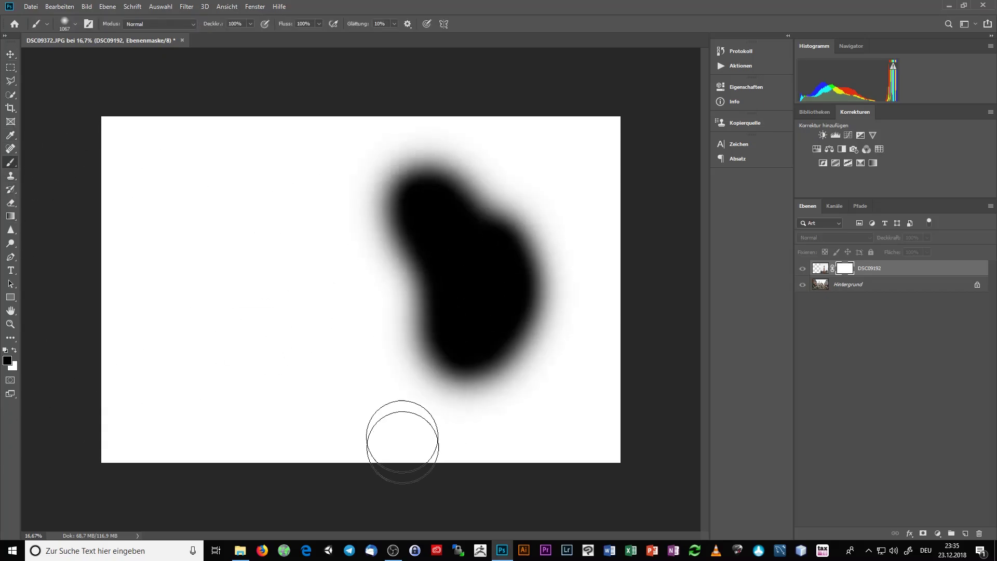
drag(402, 441, 374, 338)
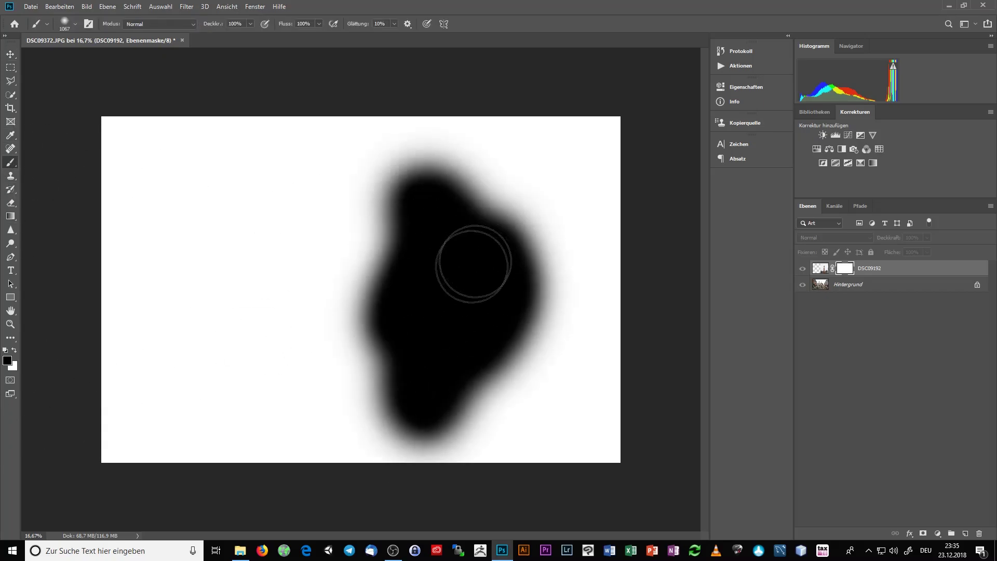
- Return to the composite view and paint the mask white to fully reveal the tower photo
click(826, 271)
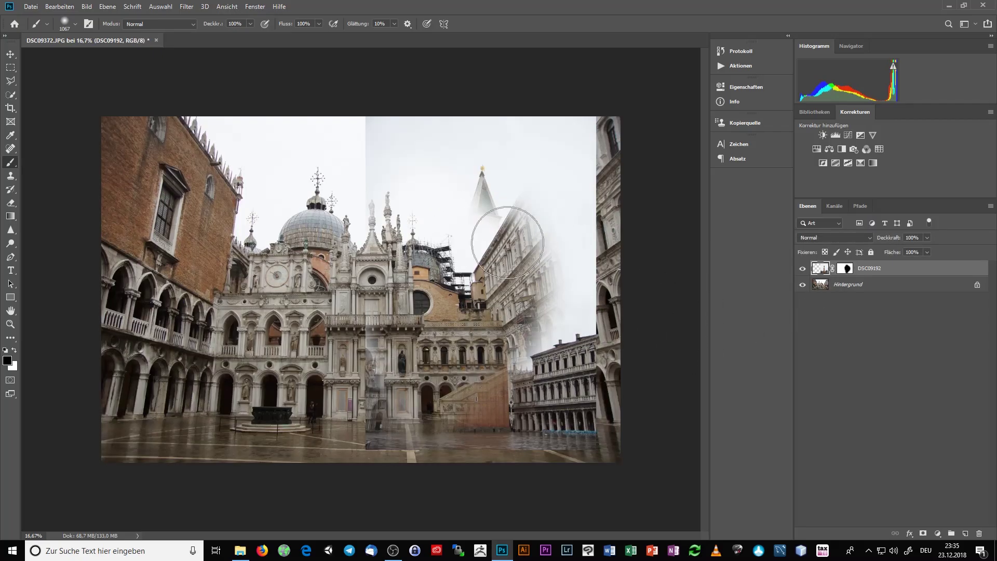
click(843, 269)
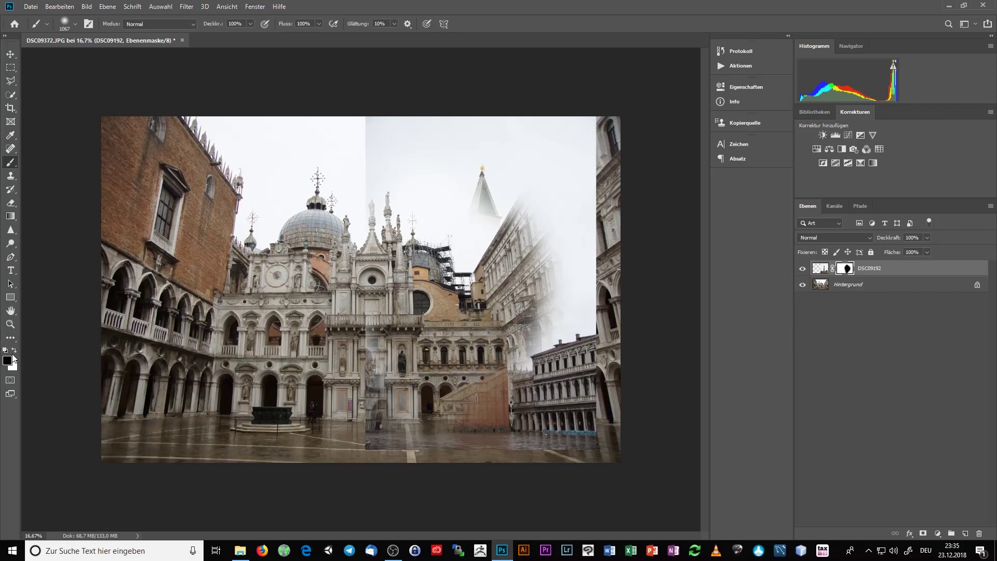
click(14, 350)
drag(460, 329, 335, 226)
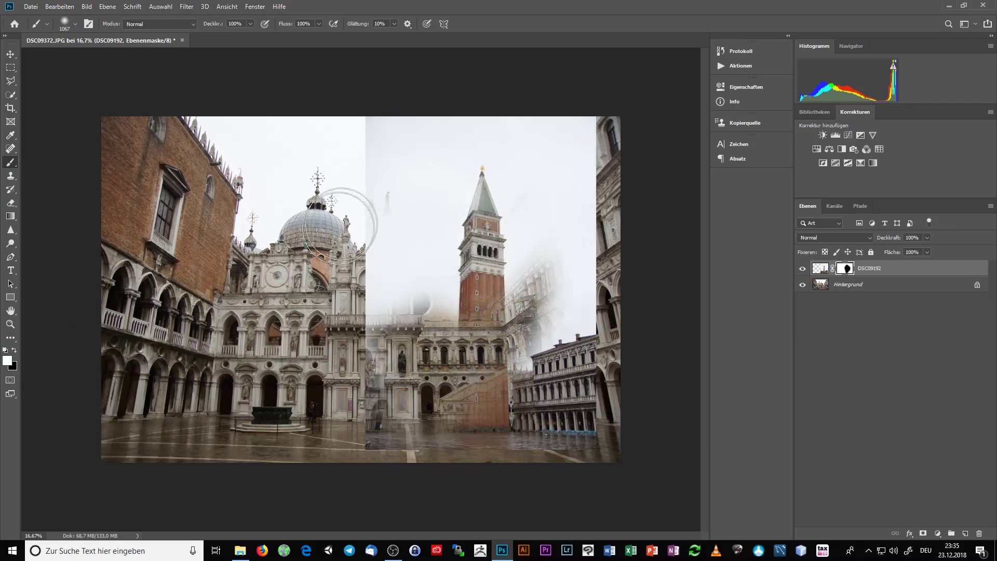
mouse_move(300, 323)
mouse_down()
mouse_move(557, 301)
mouse_move(405, 416)
mouse_move(479, 426)
mouse_up()
drag(479, 123, 501, 145)
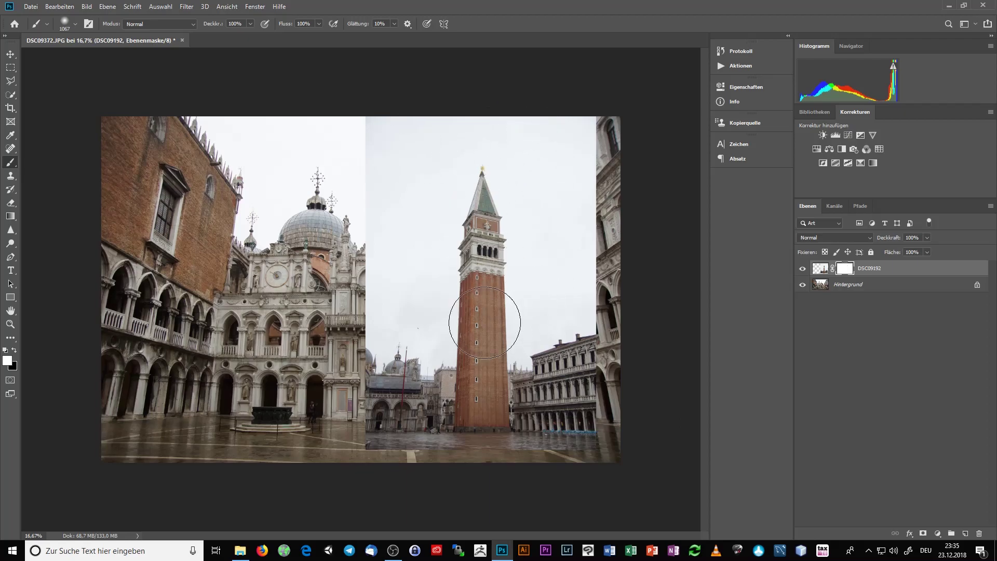
- Quick-select the Campanile, invert the selection, and set up a Black fill at 100% opacity
click(11, 94)
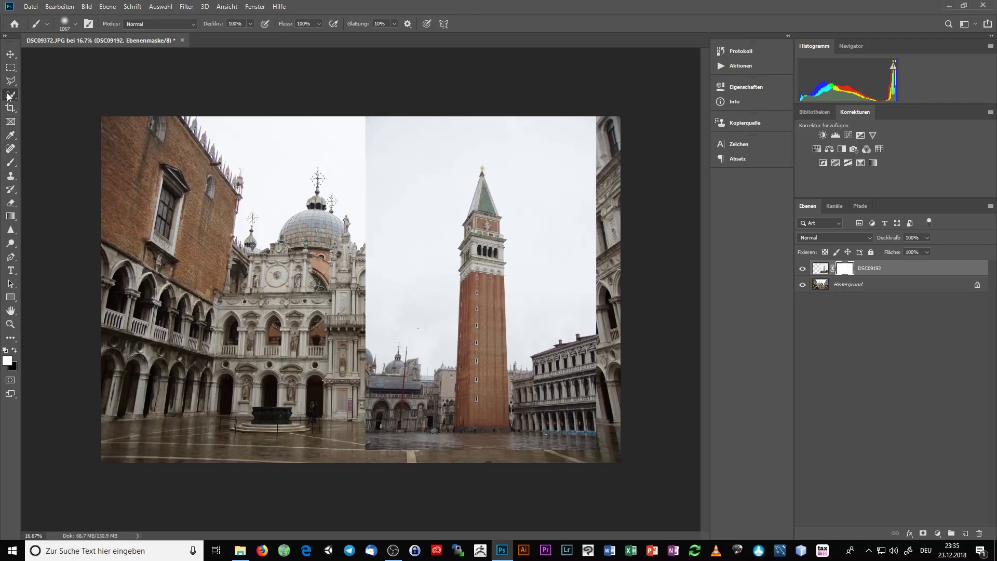
drag(482, 189, 484, 305)
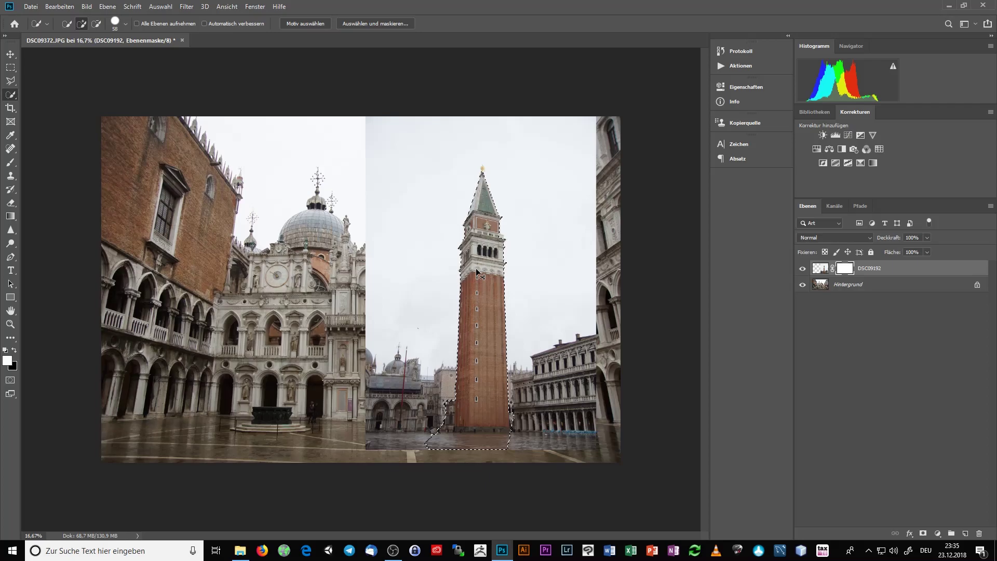
key(ctrl+shift+i)
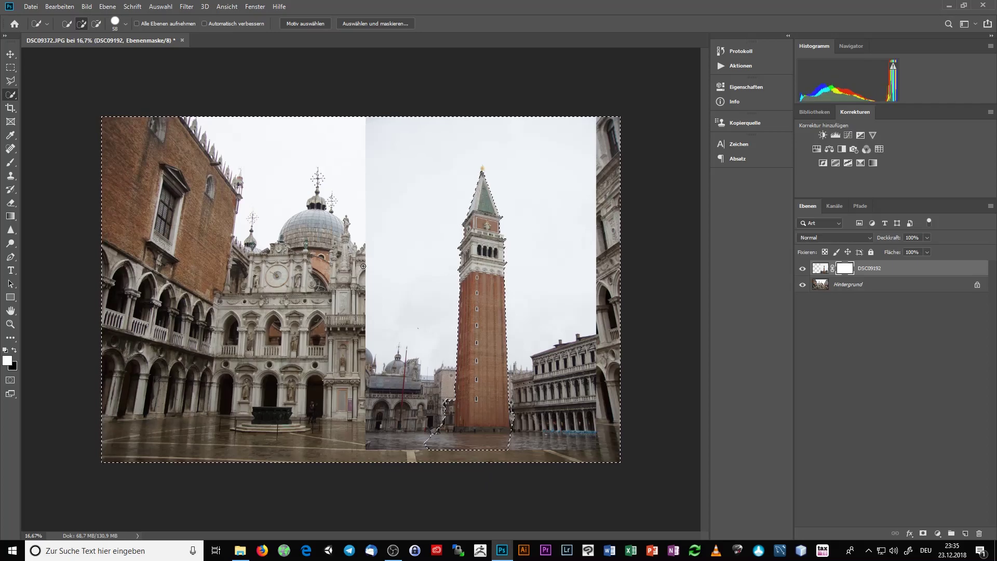
key(shift+F5)
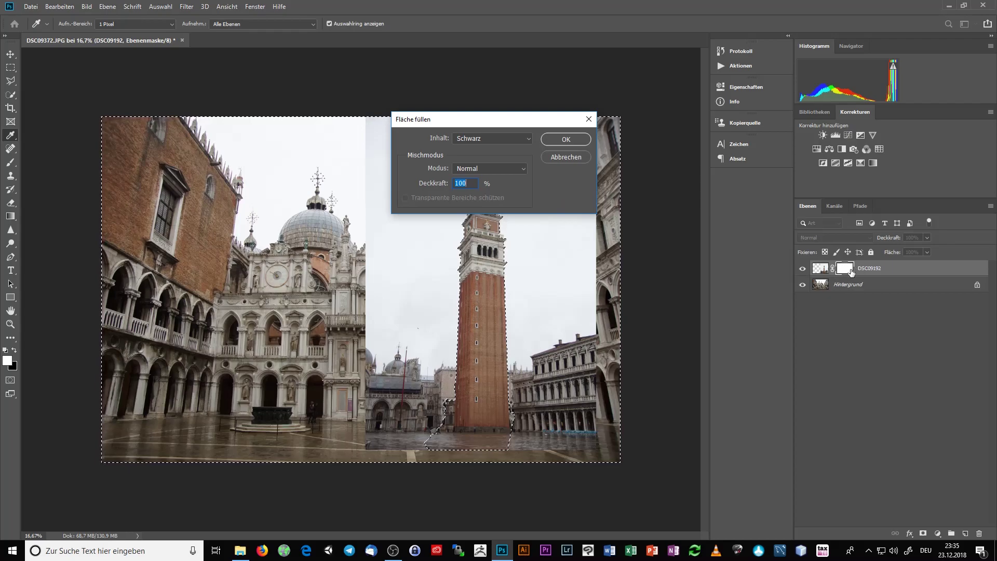
- Fill the mask selection with black and deselect, leaving only the Campanile visible
click(554, 138)
key(w)
key(ctrl+d)
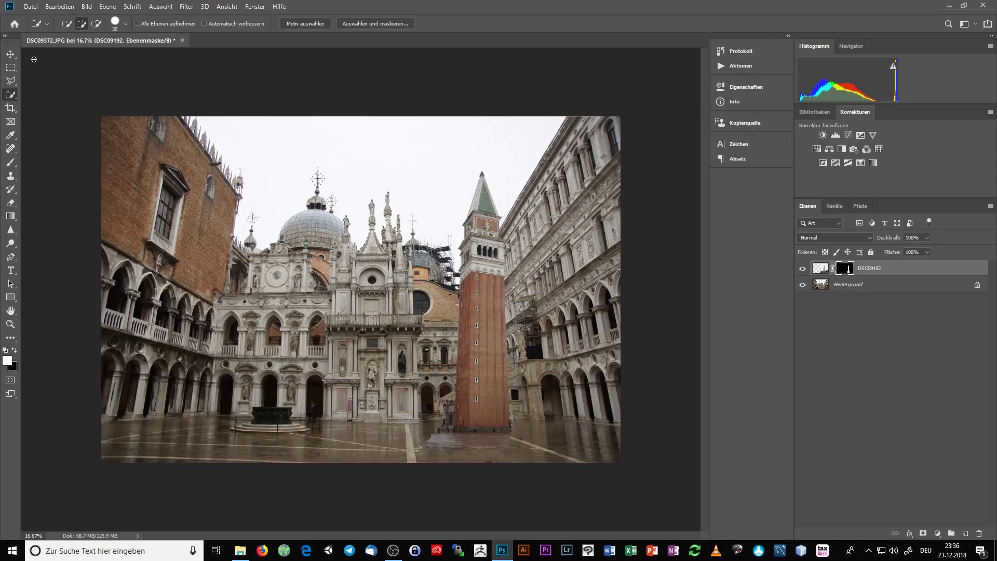
- Move the tower up and left and rotate it about -3 degrees
key(v)
drag(479, 377, 473, 329)
key(ctrl+t)
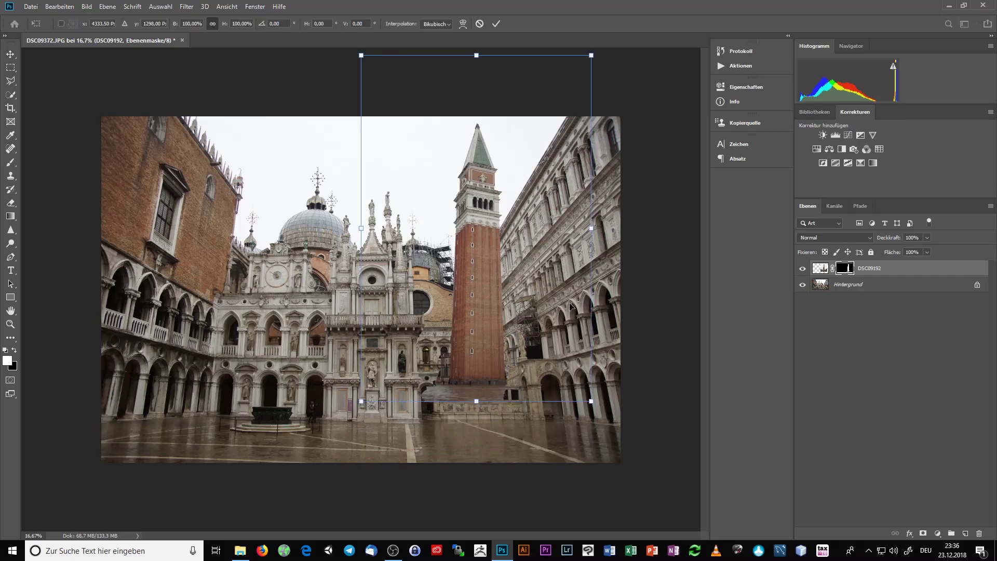
drag(607, 283, 609, 276)
key(Return)
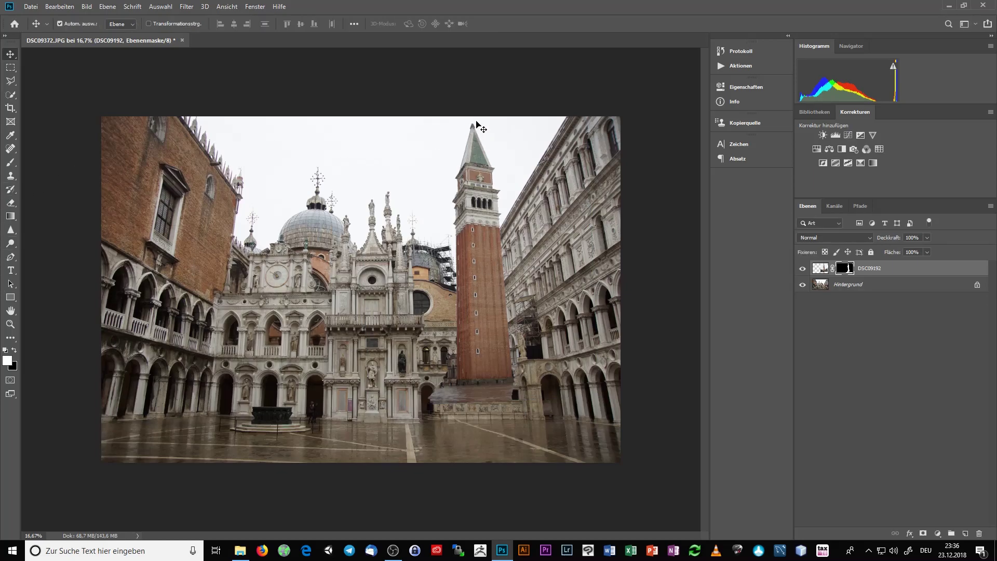
- Zoom onto the spire and paint white with a small soft brush to reveal the golden statue
click(10, 162)
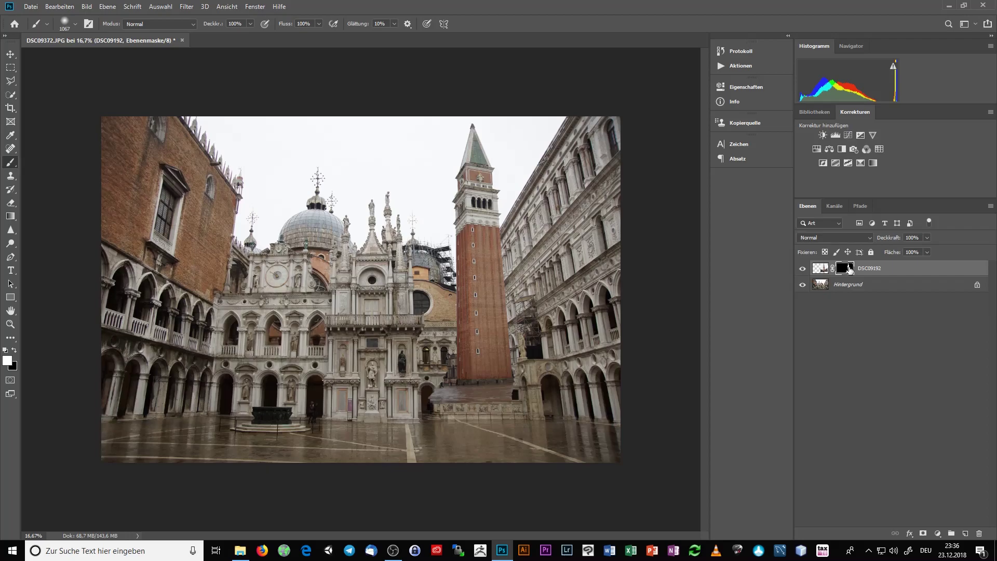
scroll(519, 94, up, 3)
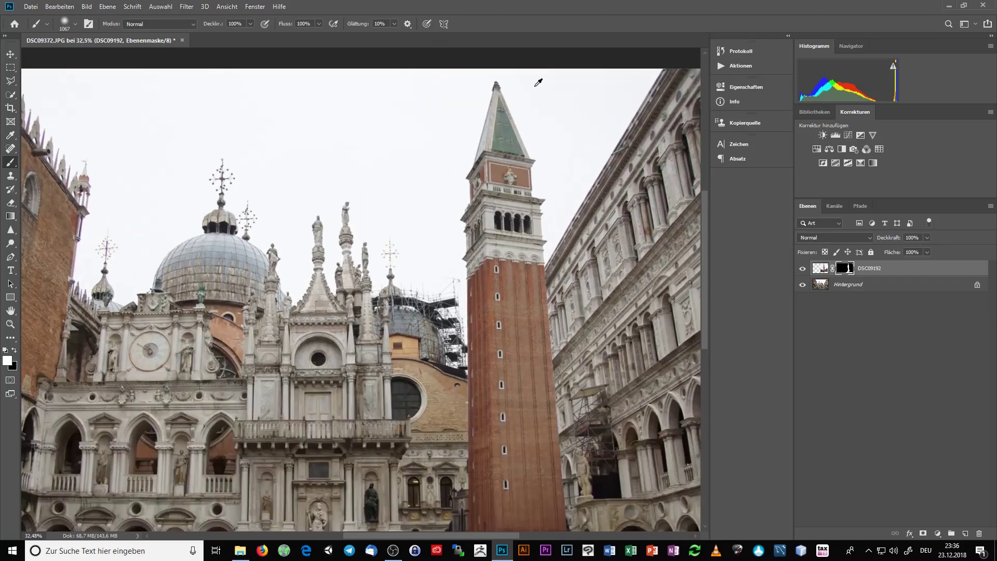
scroll(539, 82, up, 2)
scroll(523, 78, up, 2)
scroll(488, 82, up, 2)
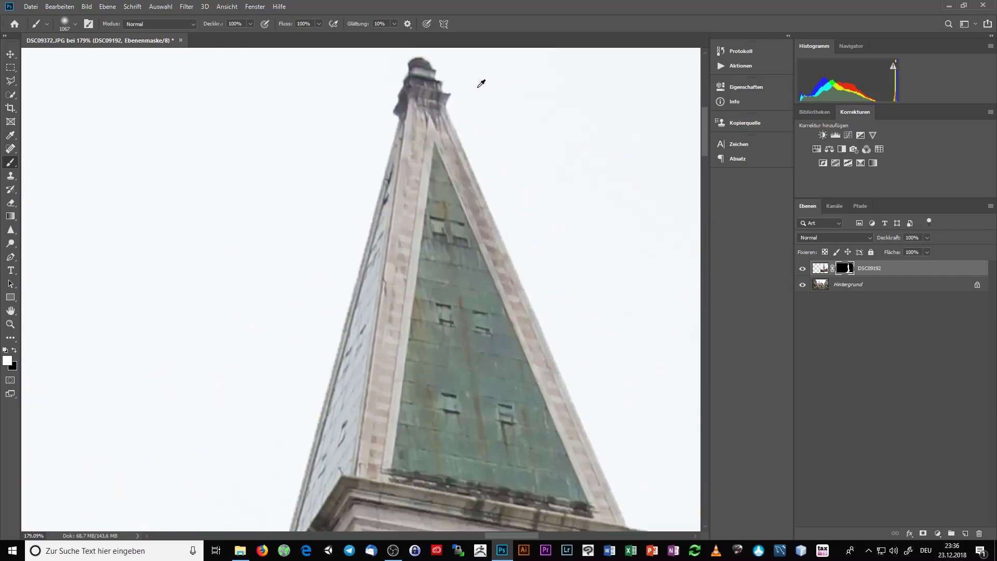
scroll(464, 105, up, 3)
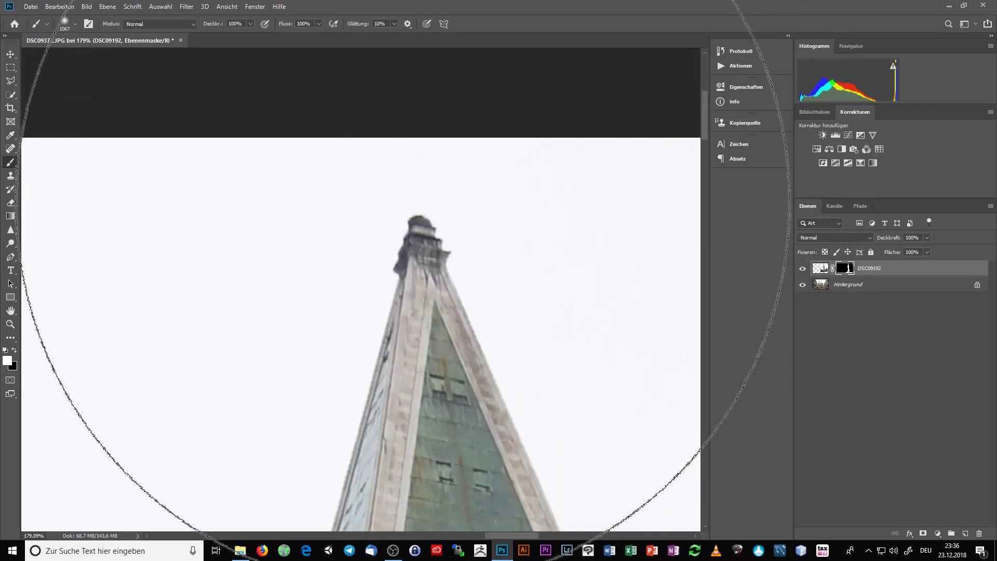
drag(503, 251, 30, 274)
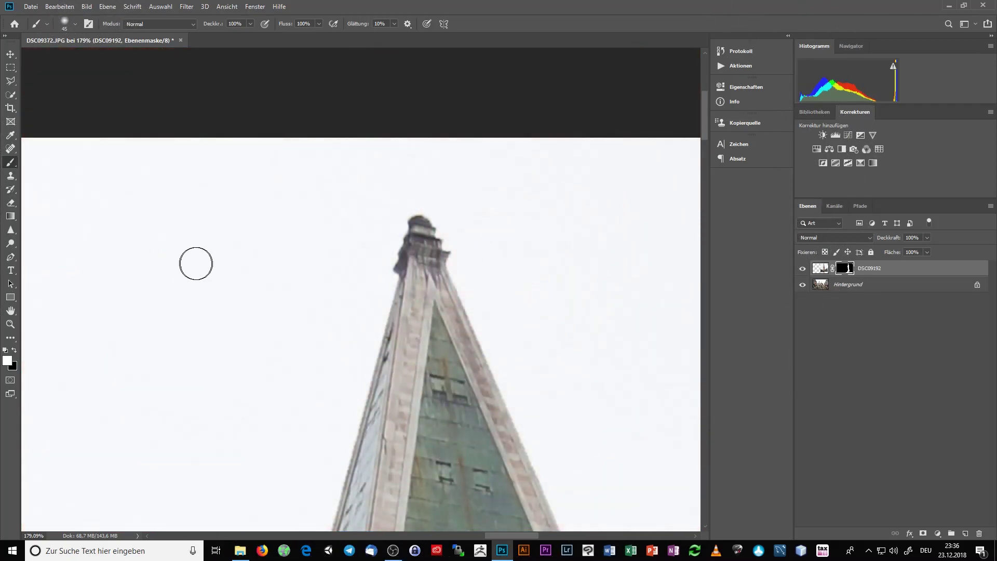
mouse_move(421, 203)
mouse_down()
mouse_move(414, 213)
mouse_move(441, 173)
mouse_move(427, 217)
mouse_move(412, 194)
mouse_up()
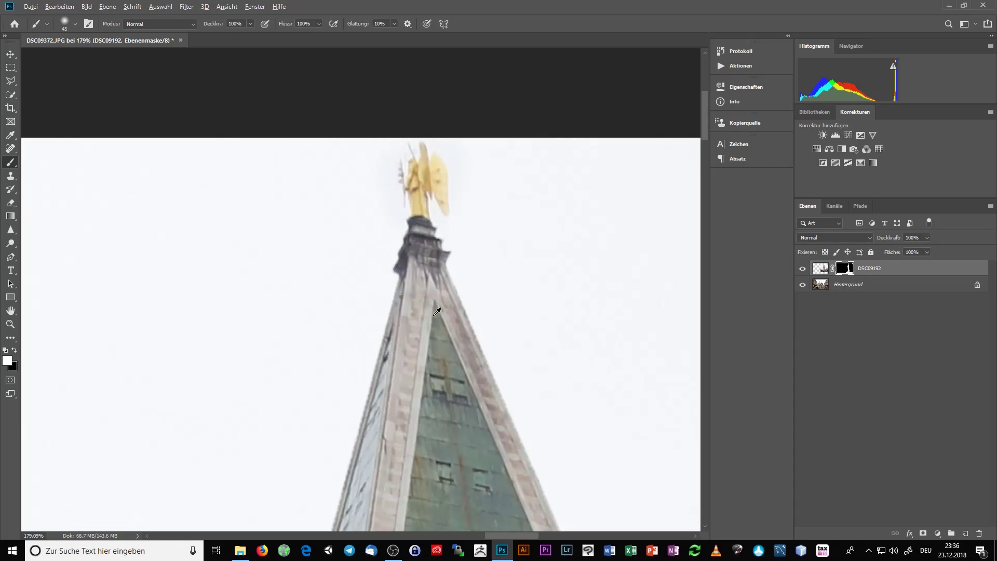
scroll(527, 355, down, 3)
scroll(541, 358, down, 2)
scroll(541, 357, down, 1)
scroll(546, 348, down, 2)
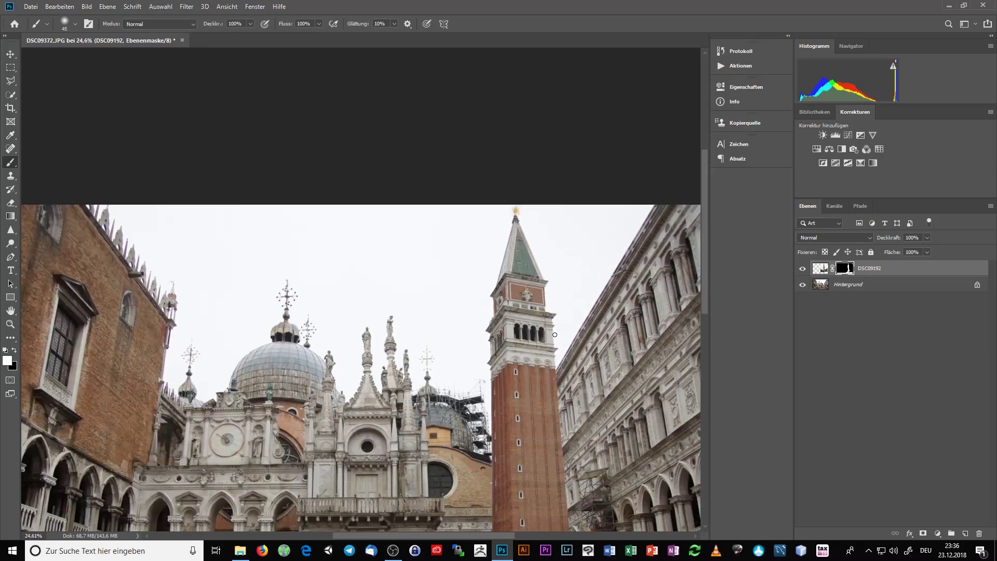
scroll(561, 331, down, 1)
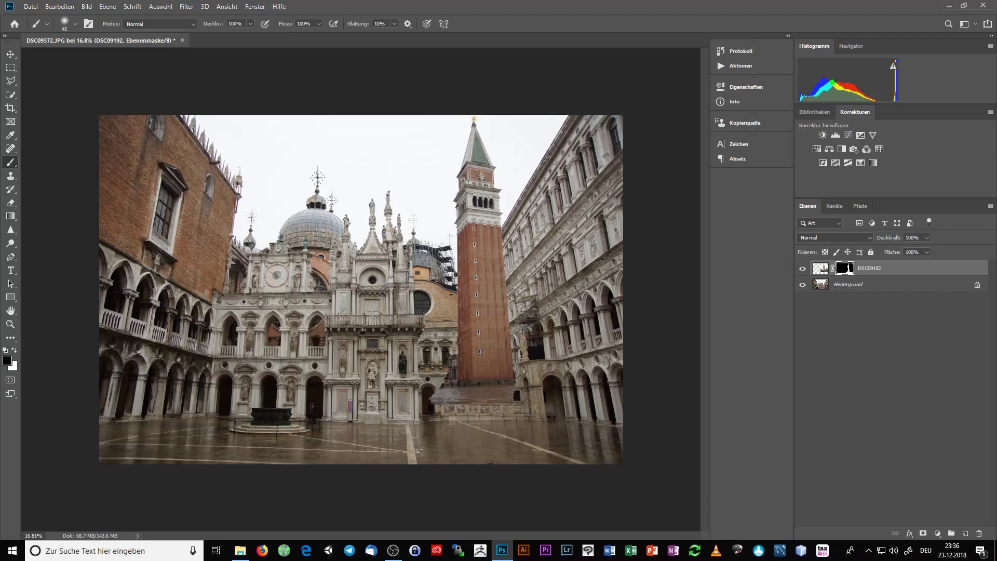
- Mask out the tower's base in black so the courtyard staircase shows through
mouse_move(468, 372)
mouse_down()
mouse_move(517, 296)
mouse_move(488, 291)
mouse_move(465, 302)
mouse_up()
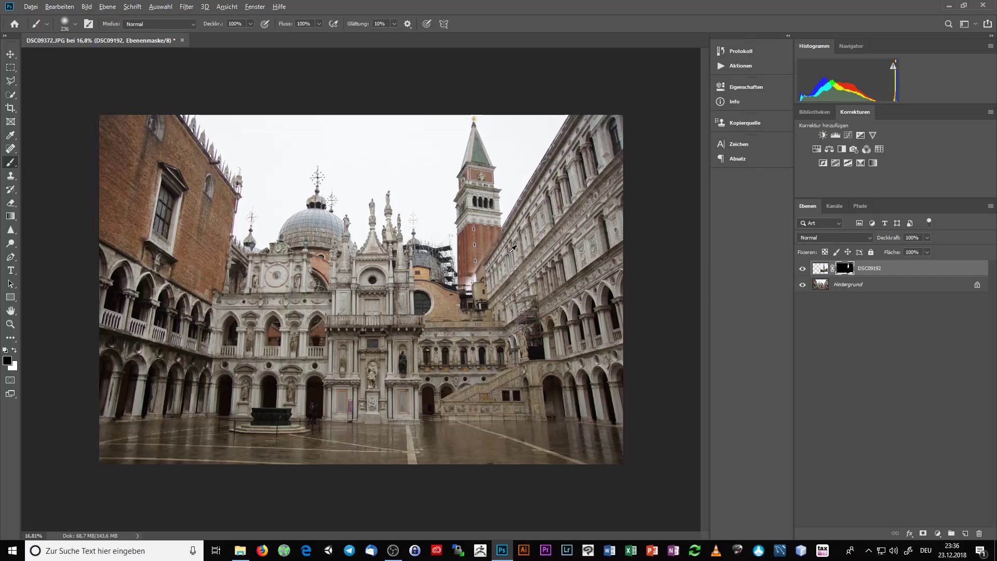
alt+scroll(513, 249, up, 2)
alt+scroll(512, 250, up, 2)
alt+scroll(512, 250, up, 1)
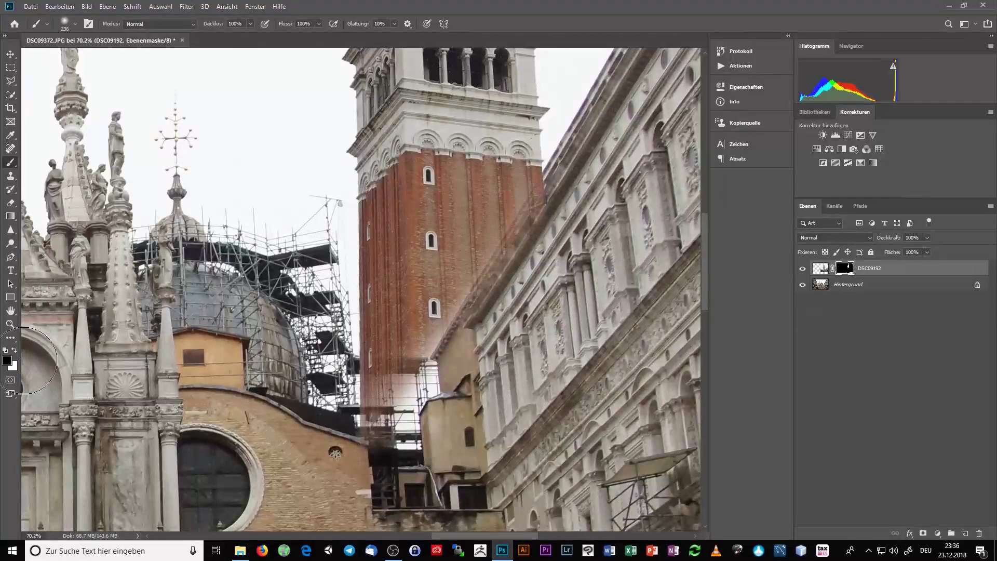
- With a 100% hardness brush, hide the ghosted tower along the facade roofline and base
click(75, 24)
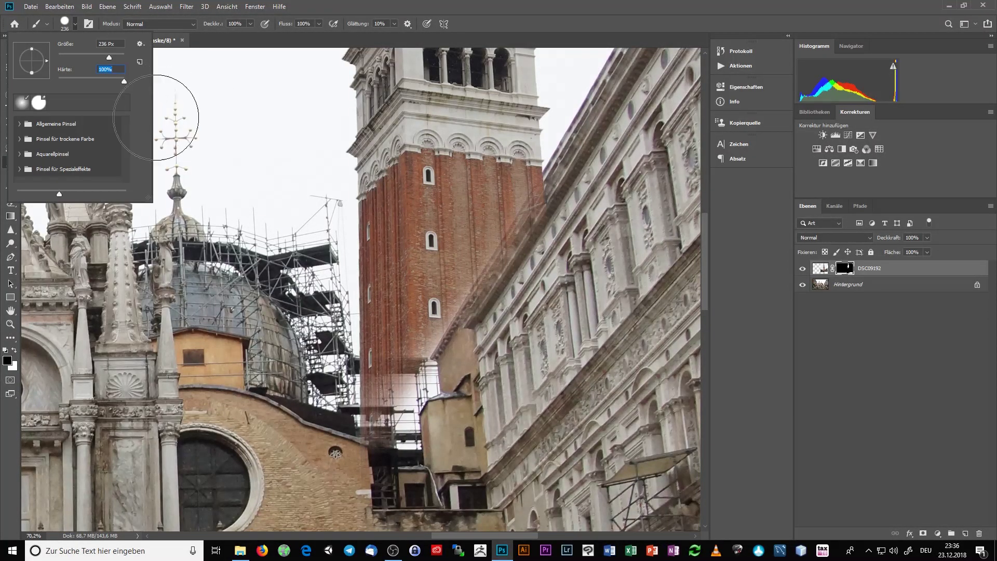
click(549, 275)
drag(548, 275, 472, 365)
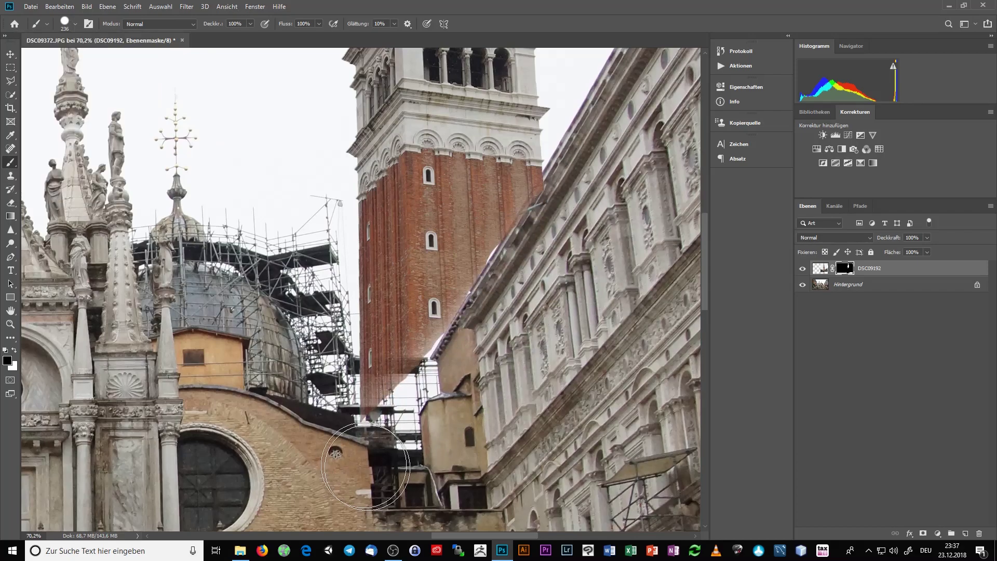
drag(472, 364, 223, 337)
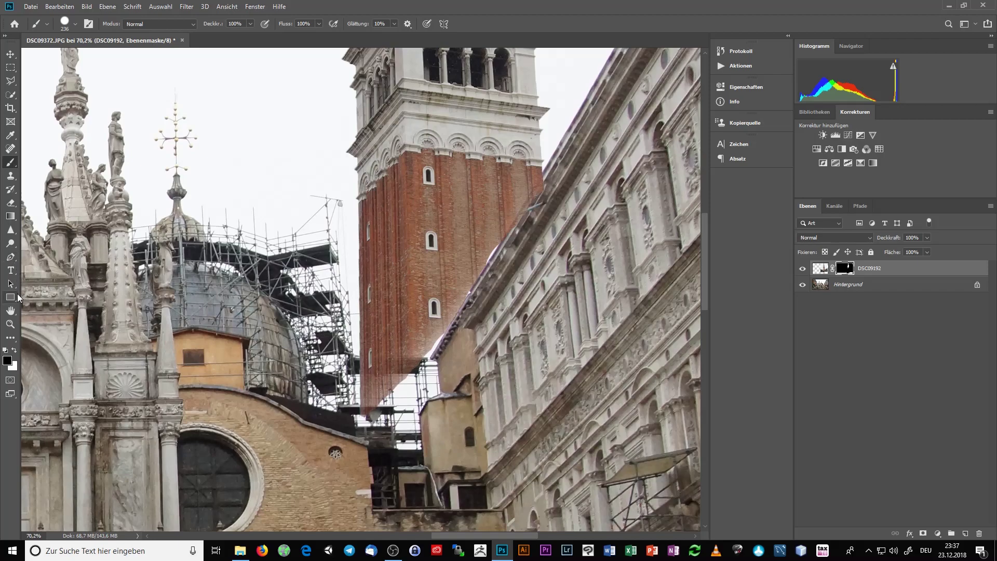
- Paint white to restore the tower's lower brickwork behind the facade
click(15, 351)
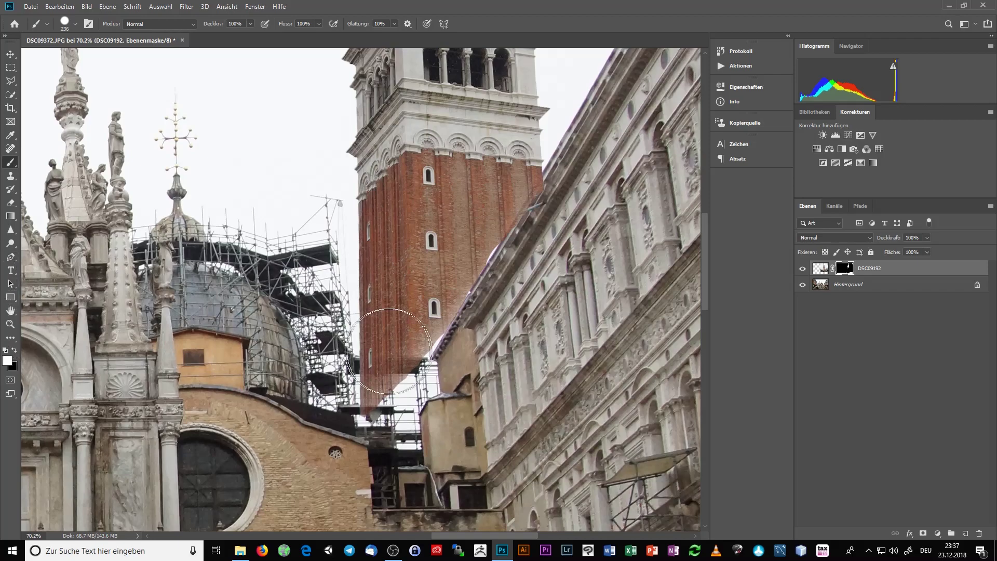
mouse_move(391, 358)
mouse_down()
mouse_move(413, 376)
mouse_move(432, 305)
mouse_move(489, 208)
mouse_move(385, 369)
mouse_up()
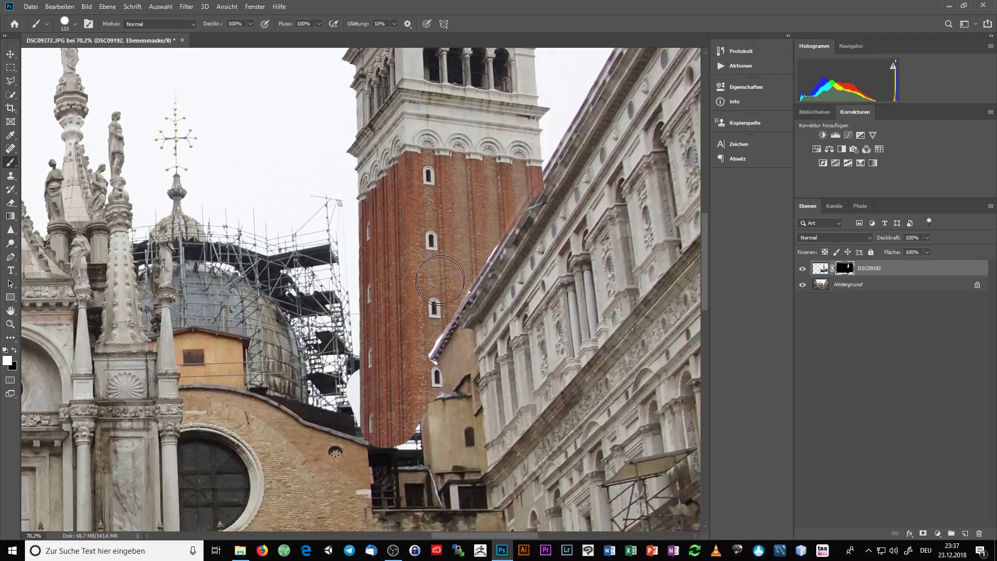
scroll(385, 369, down, 3)
scroll(416, 353, down, 2)
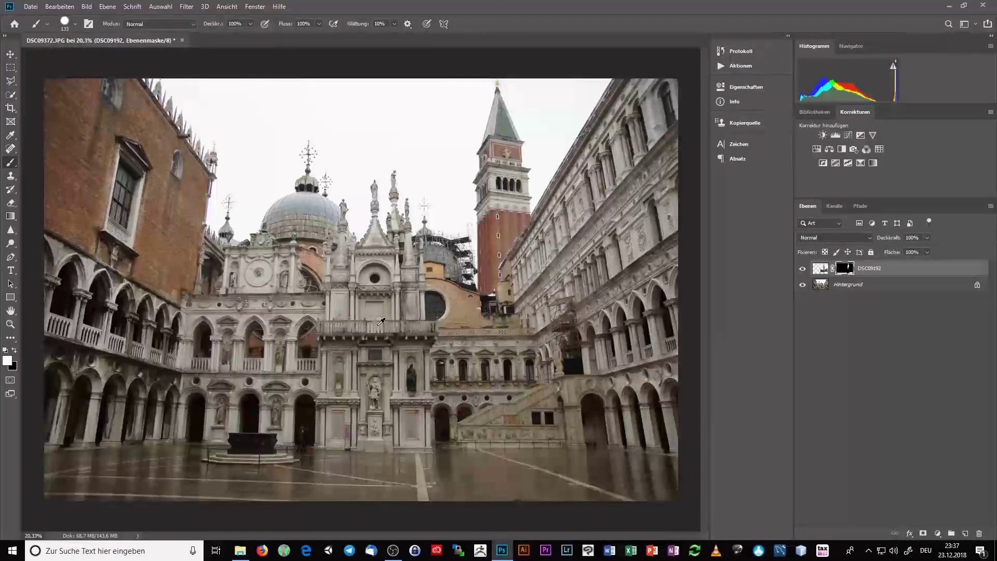
scroll(439, 340, down, 2)
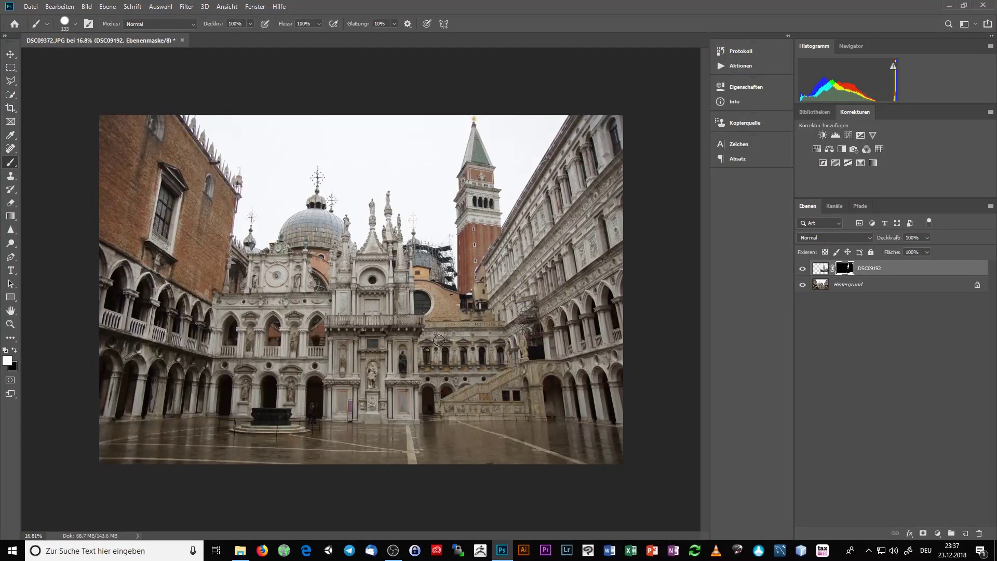